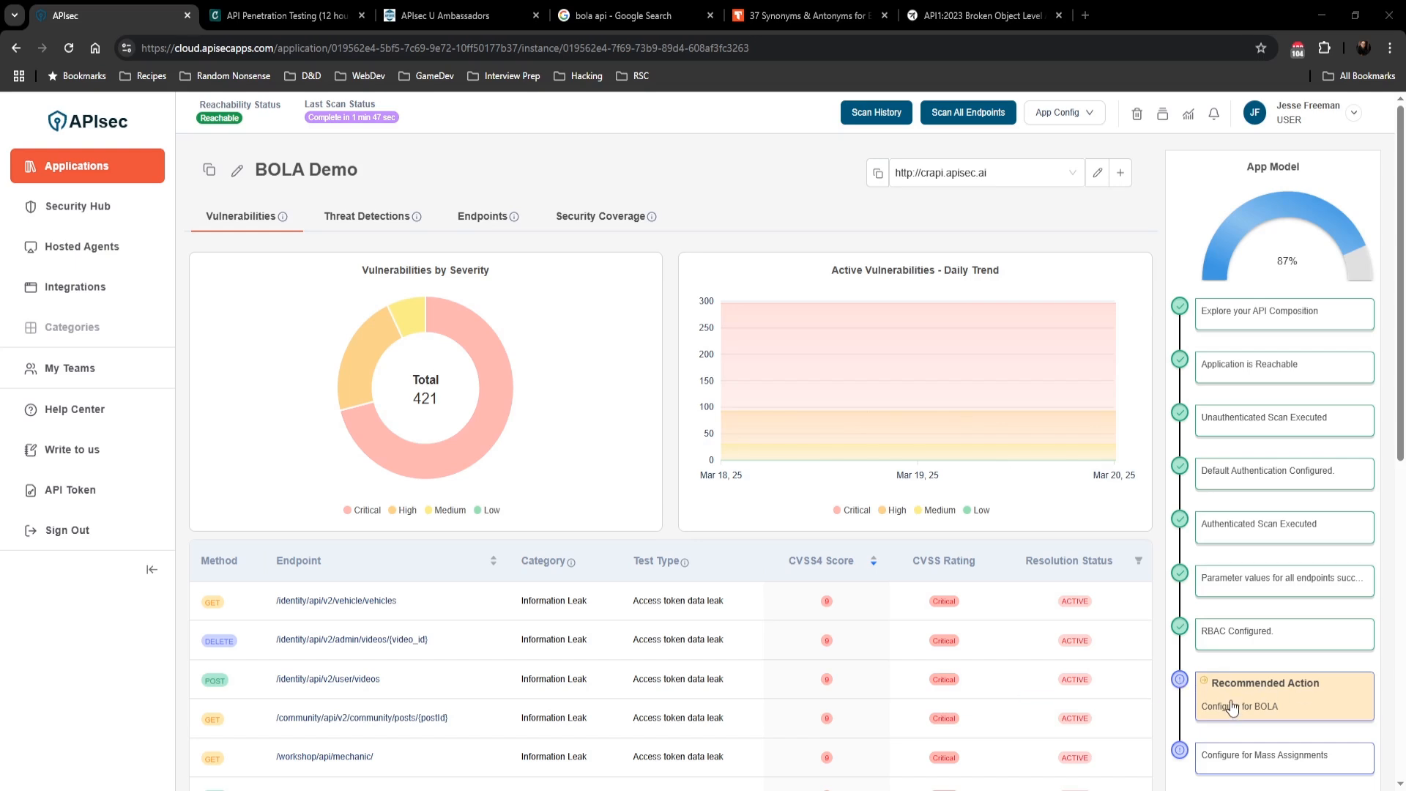
# Step: Start the recommended BOLA configuration and name the new attack scenario Pending BOLA Test
pyautogui.click(1232, 708)
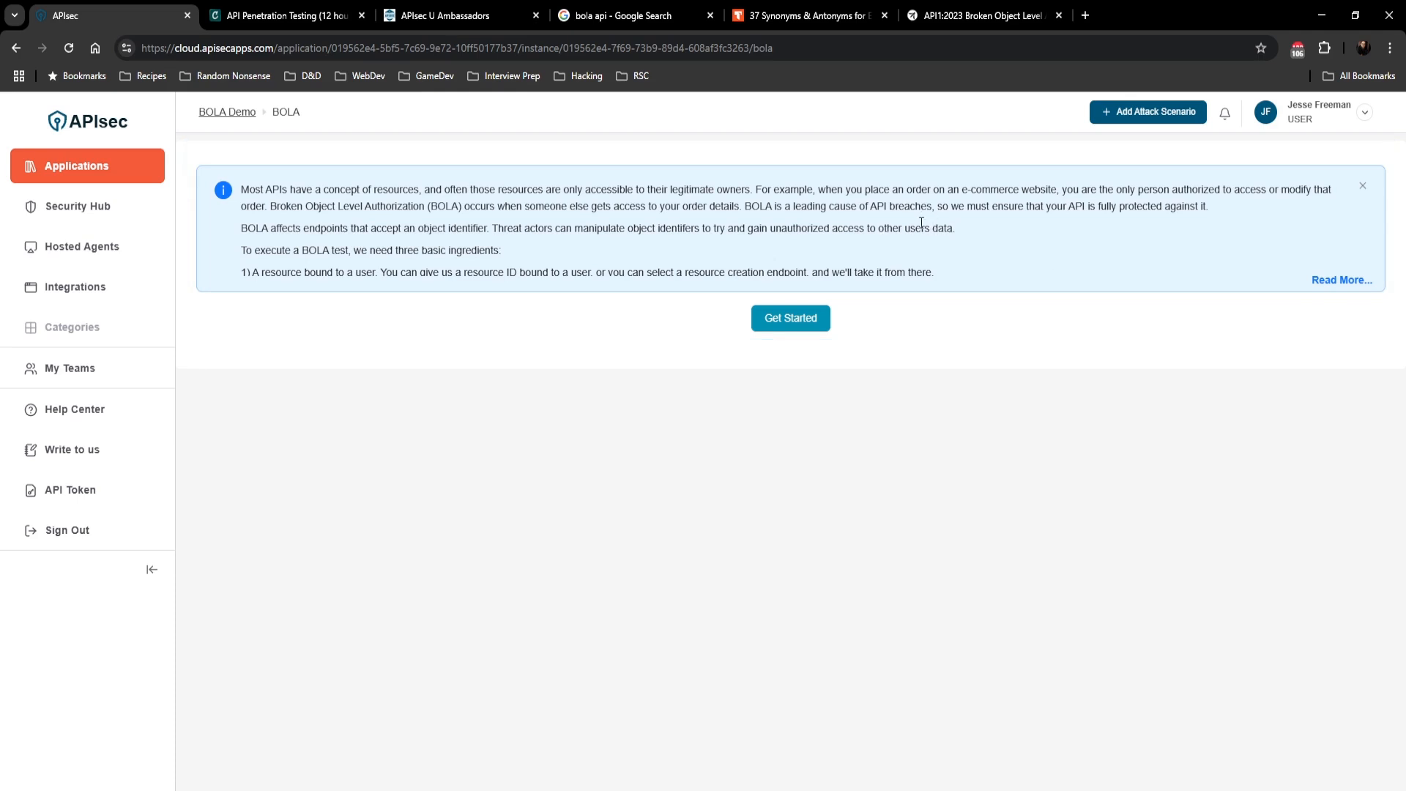
pyautogui.click(782, 322)
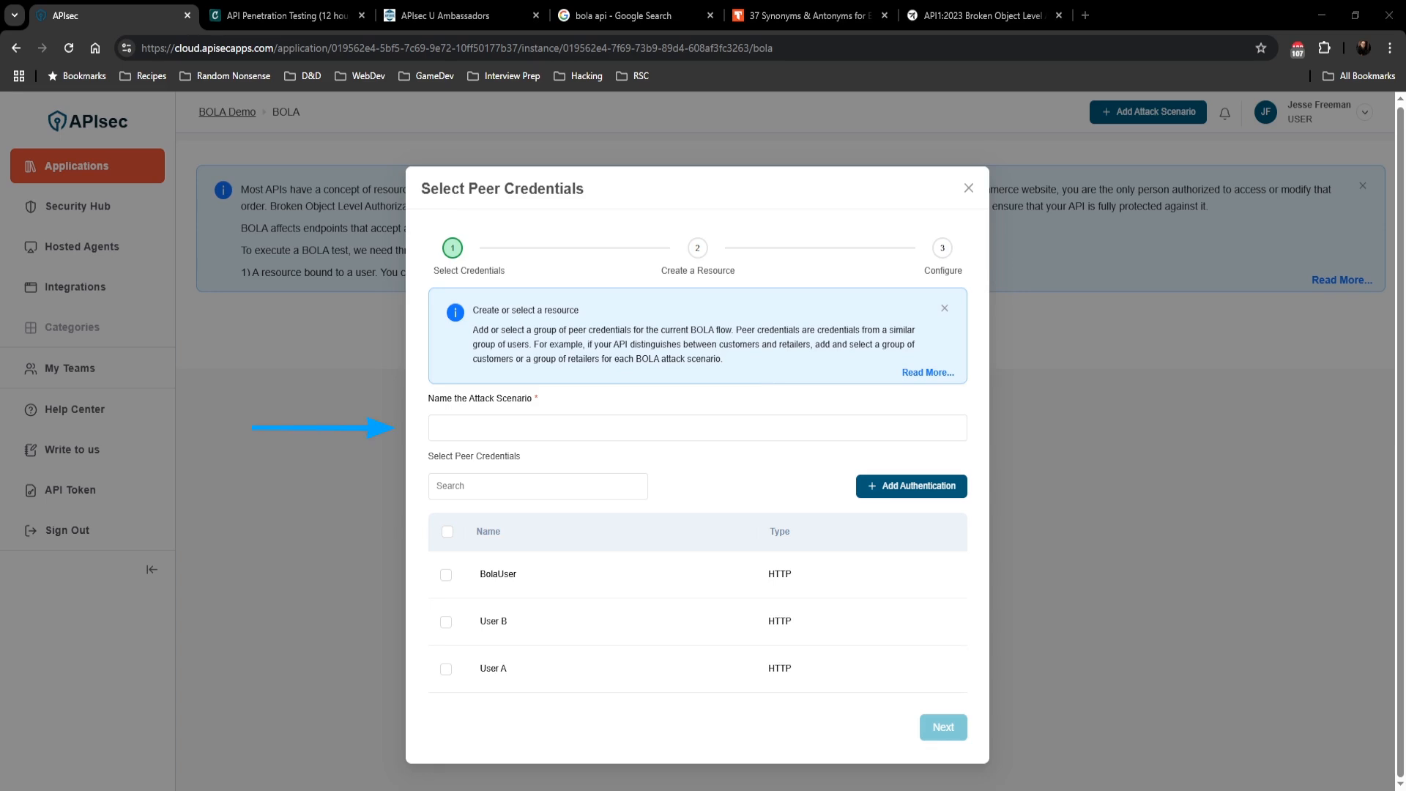
pyautogui.click(507, 425)
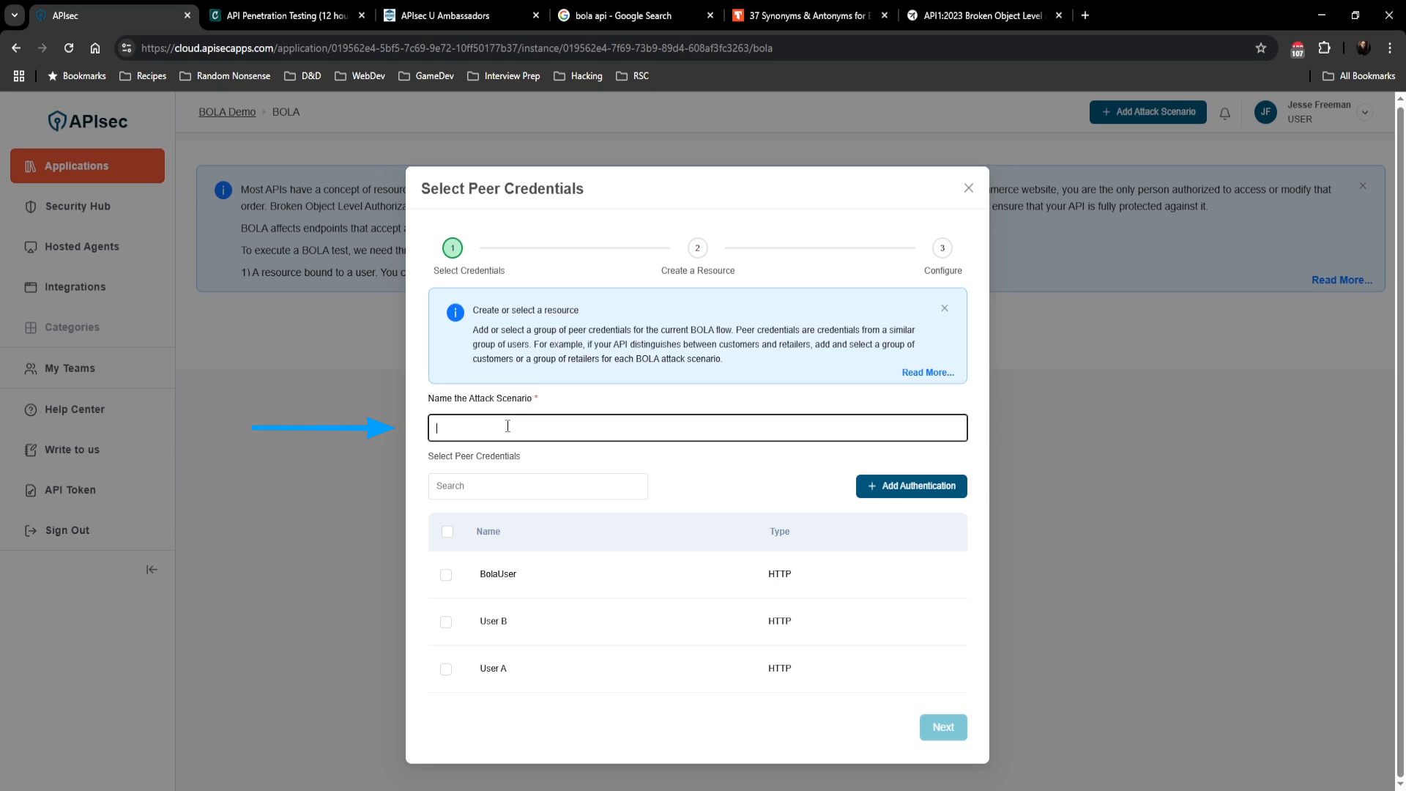
pyautogui.click(575, 488)
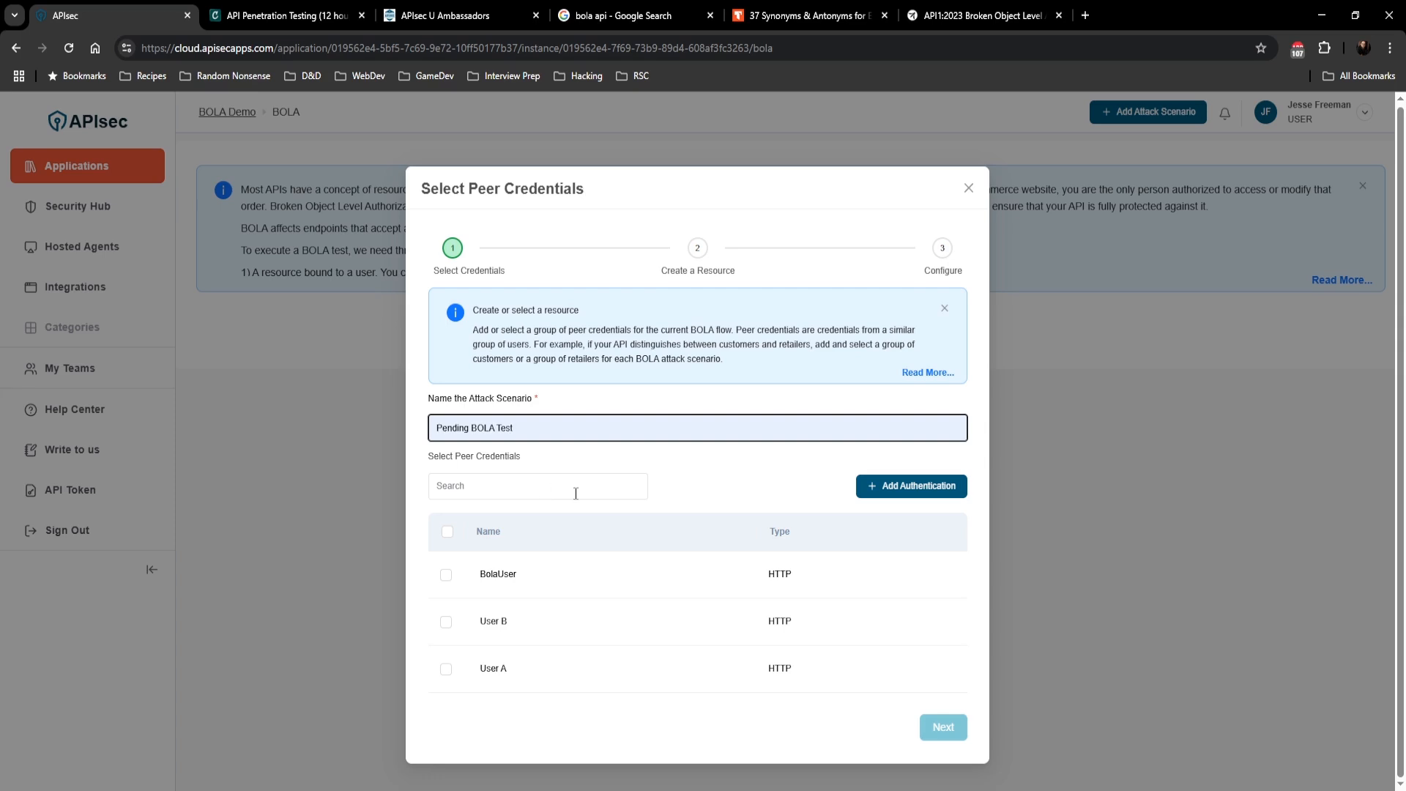
# Step: Select BolaUser, User B and User A as peer credentials and continue to the resource step
pyautogui.click(446, 575)
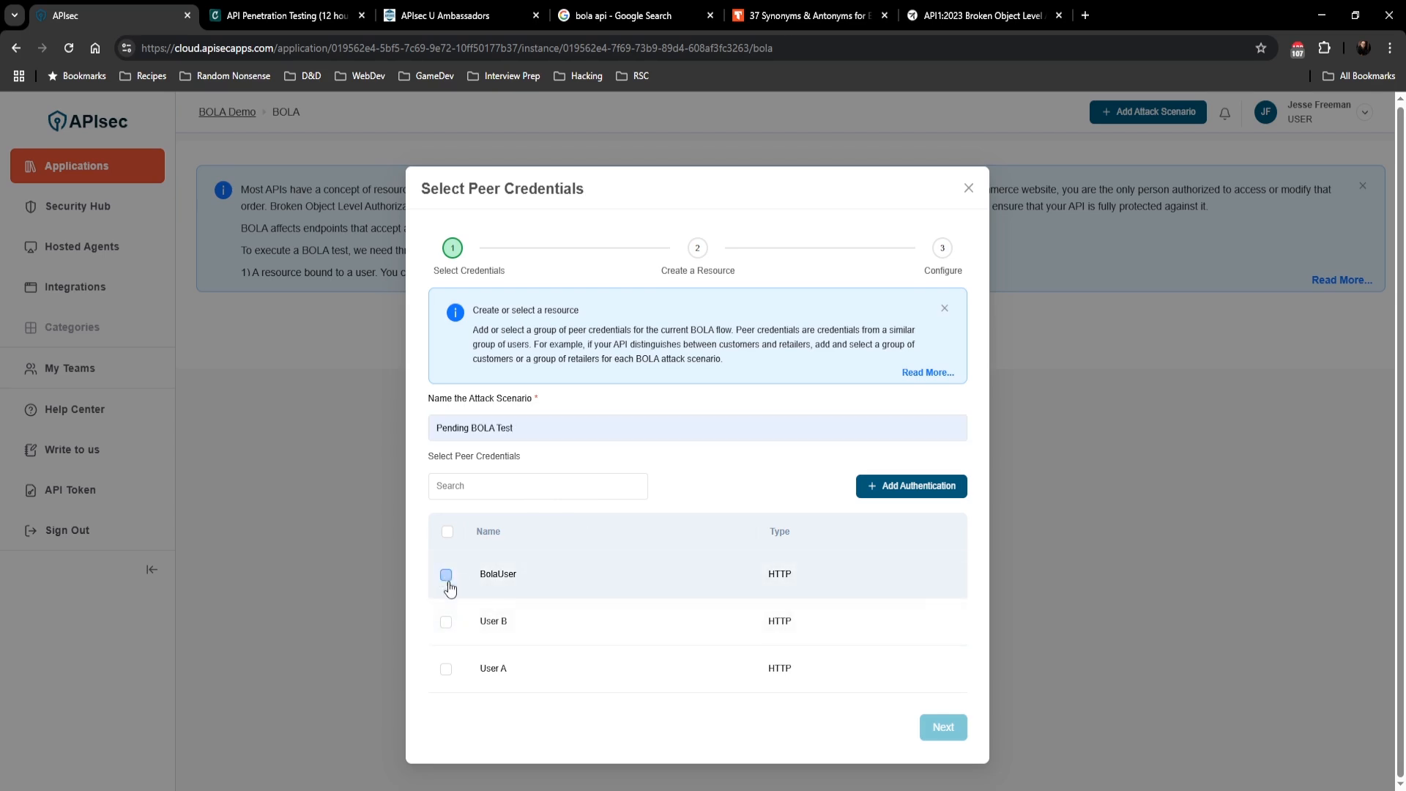
pyautogui.click(446, 622)
pyautogui.click(446, 669)
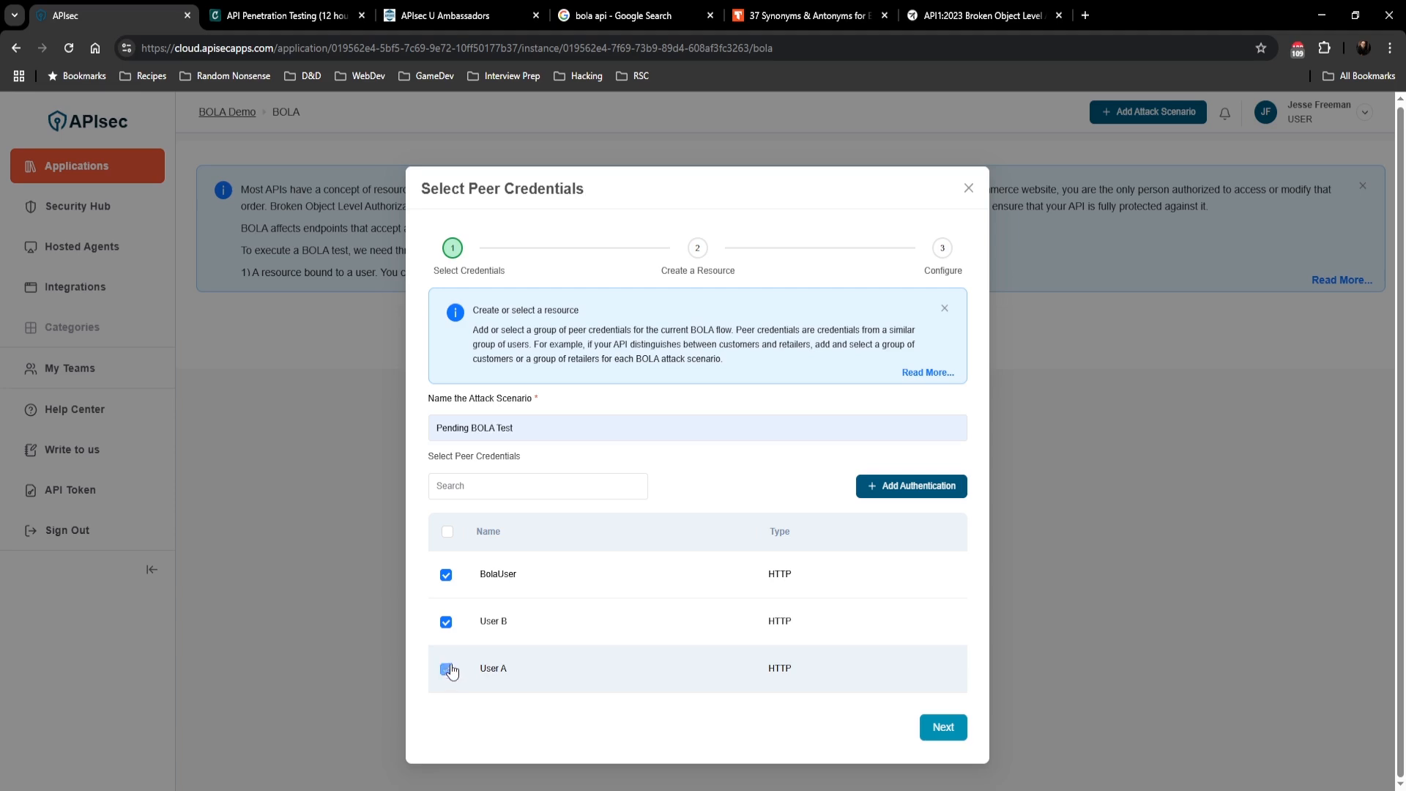
pyautogui.click(948, 728)
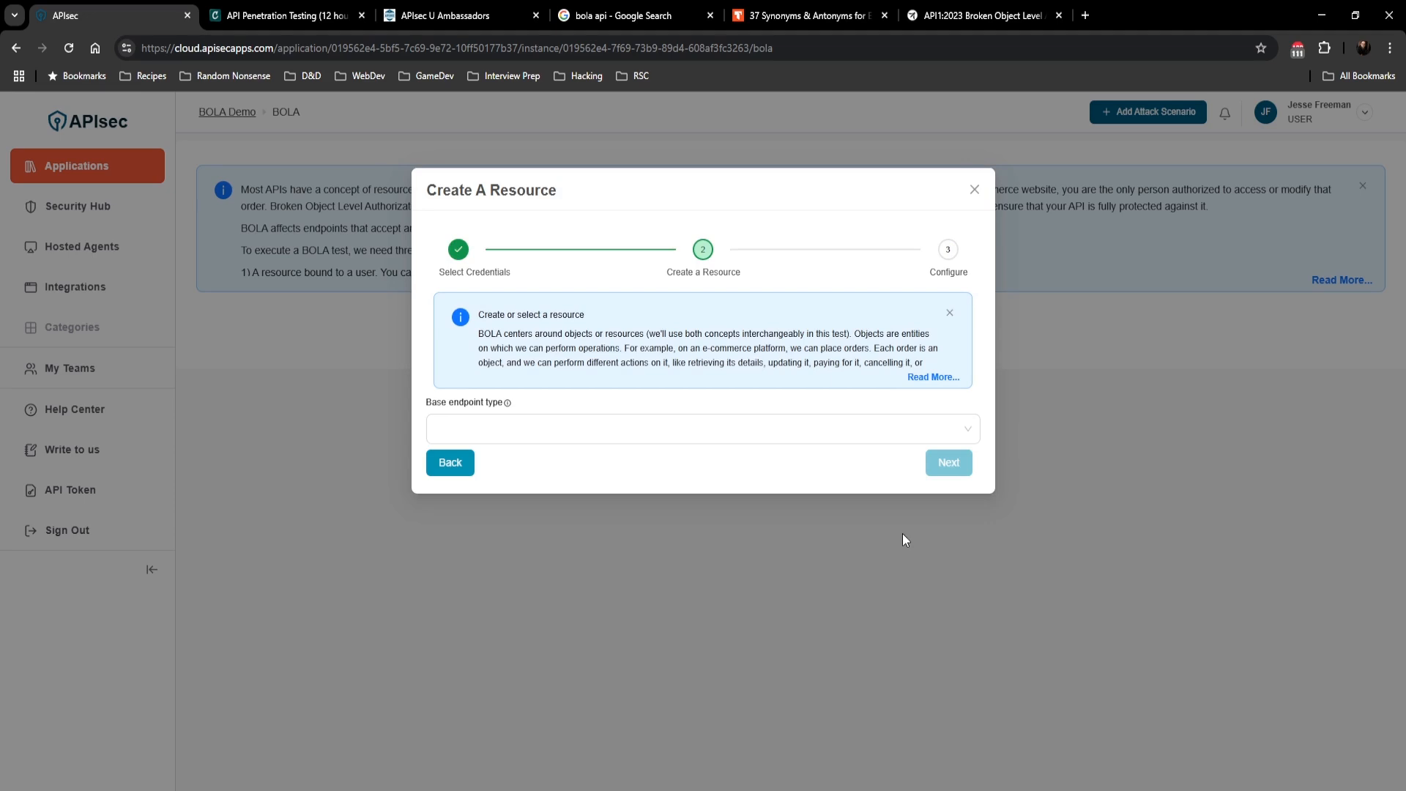
# Step: Set the base endpoint type to Create Resource, choose POST /identity/api/v2/vehicle/add_vehicle as the creating endpoint, and continue
pyautogui.click(707, 429)
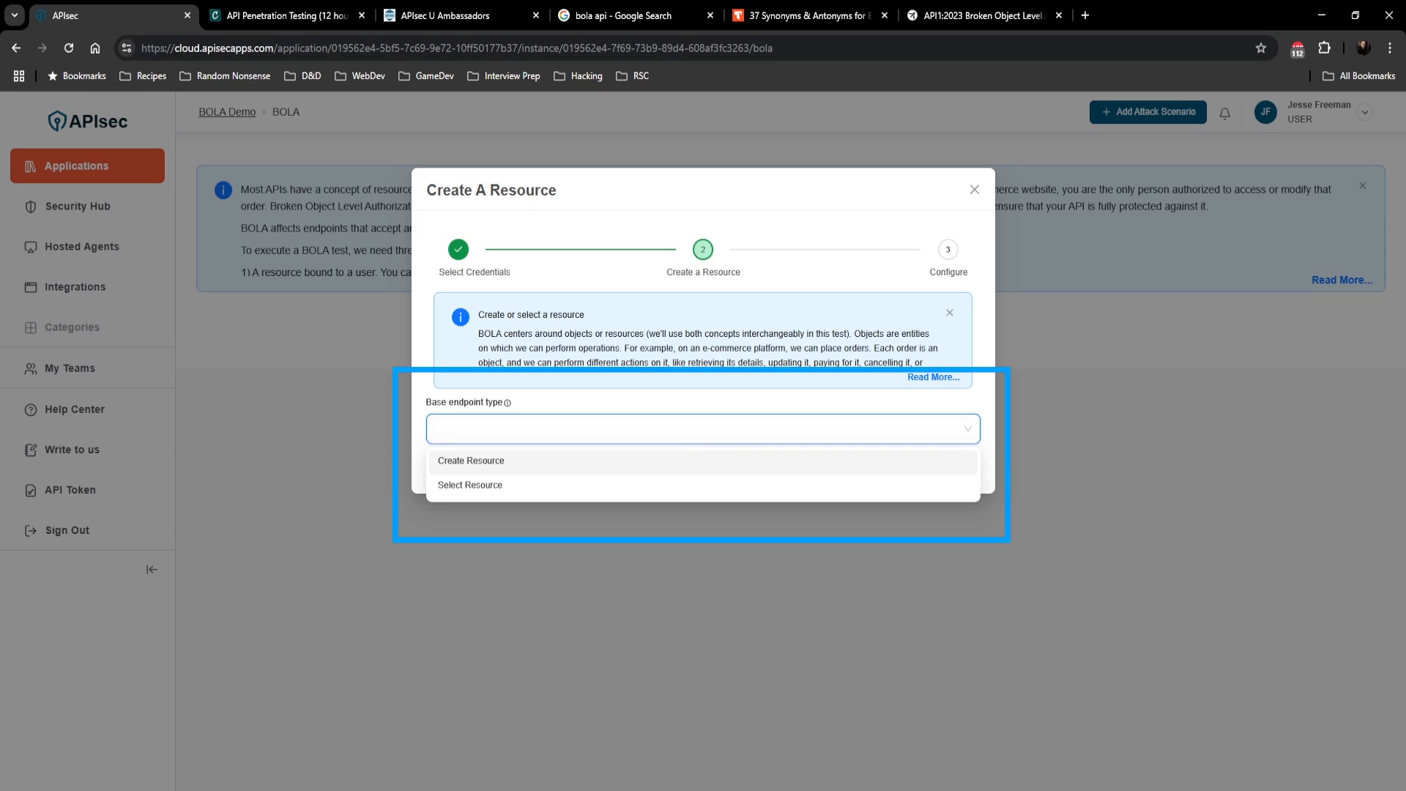
pyautogui.click(536, 461)
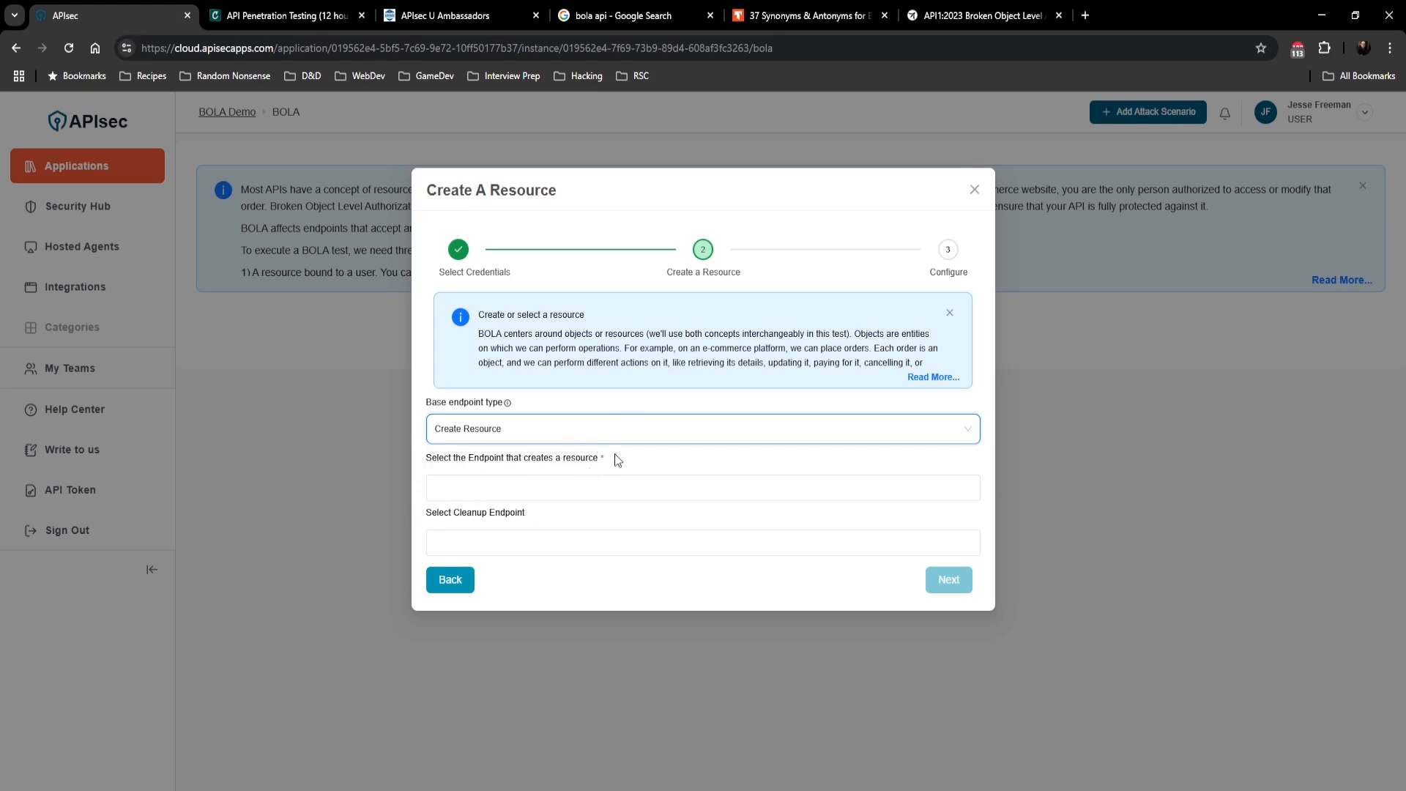
pyautogui.click(530, 489)
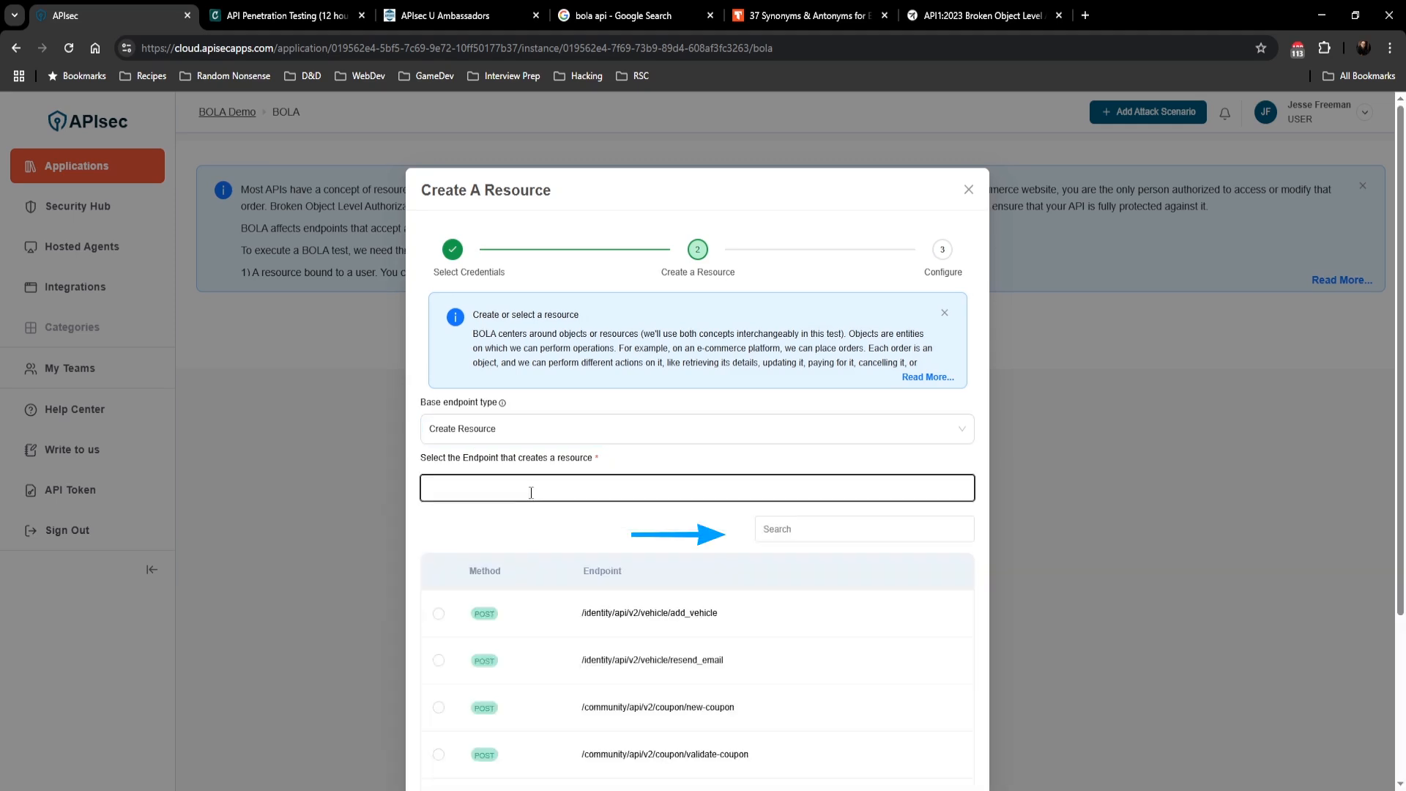
pyautogui.scroll(-2, 755, 644)
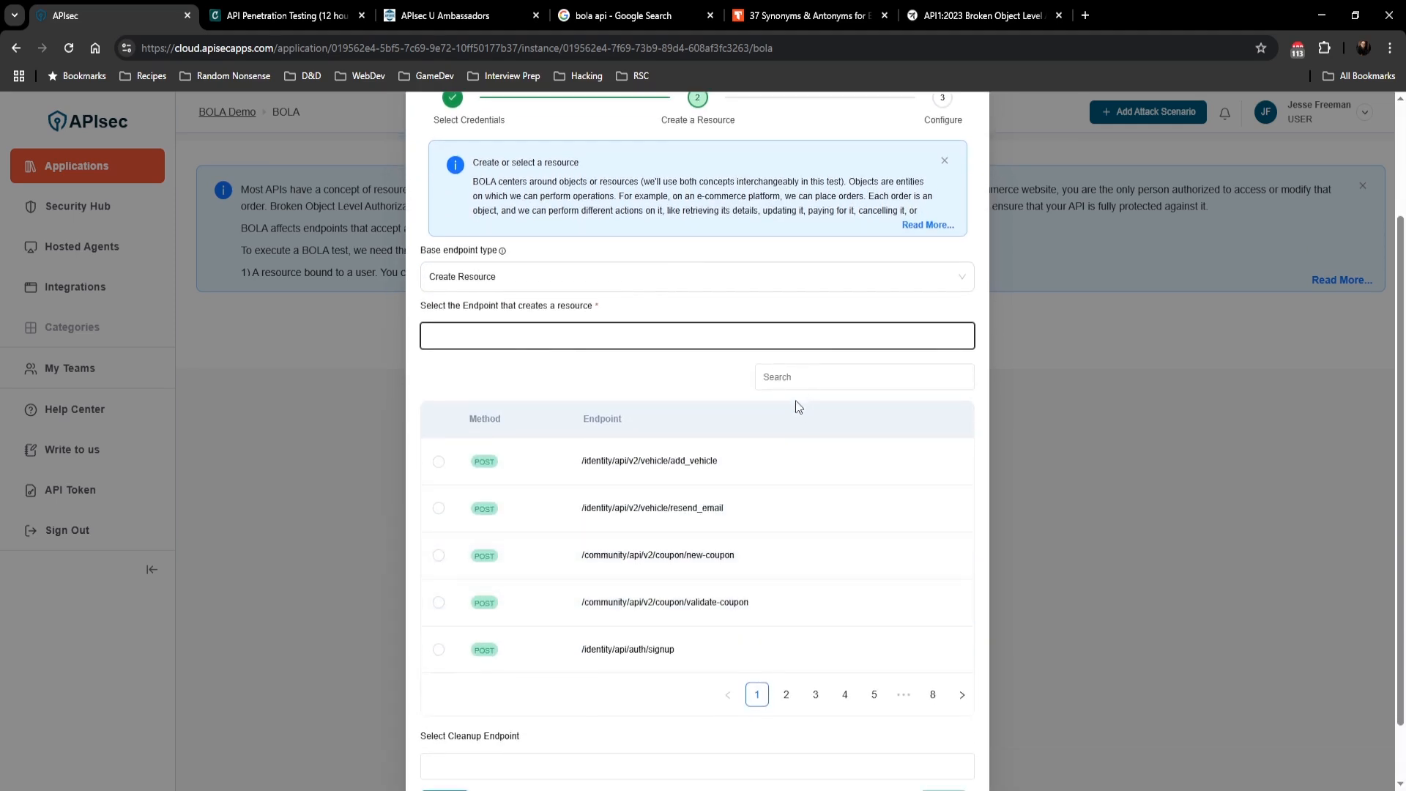
pyautogui.click(747, 480)
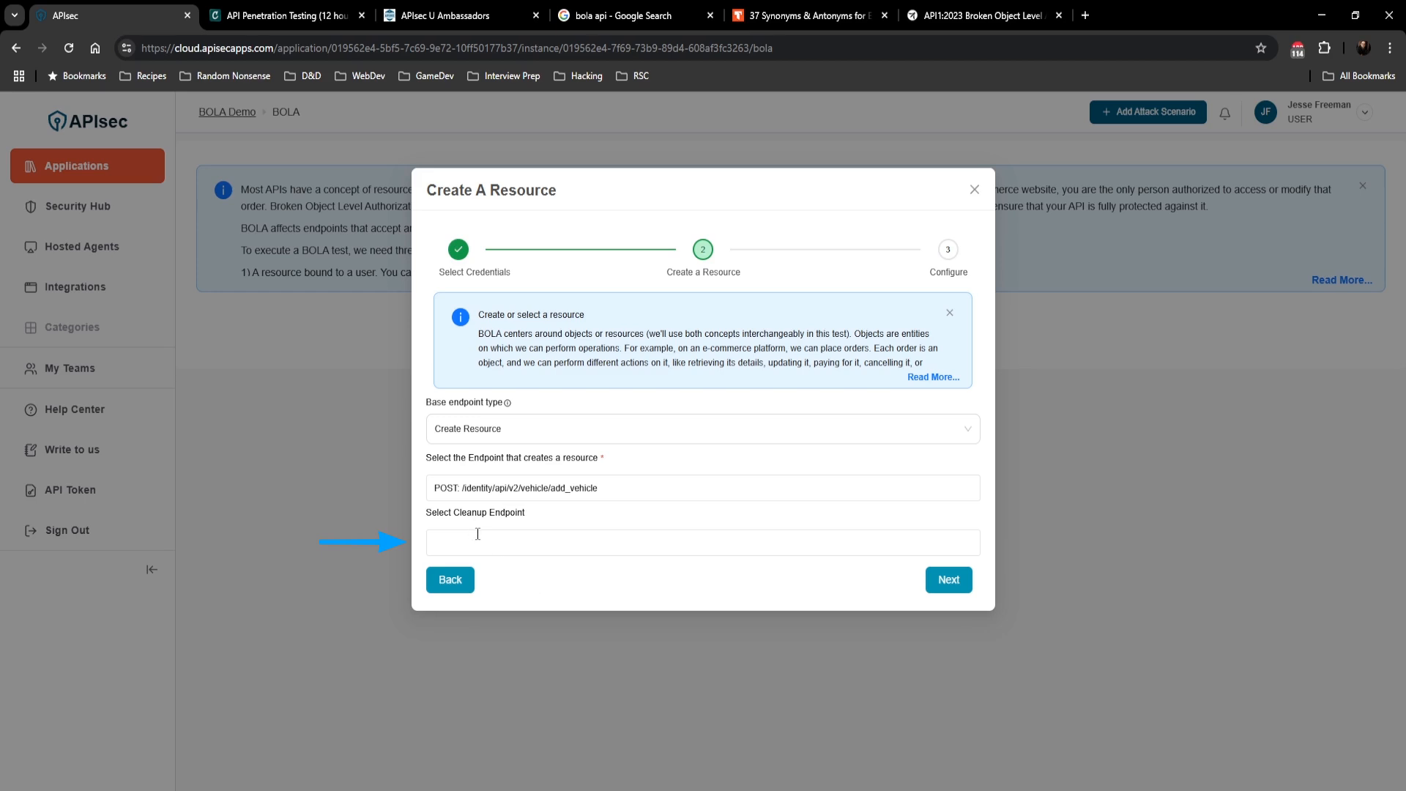
pyautogui.click(946, 588)
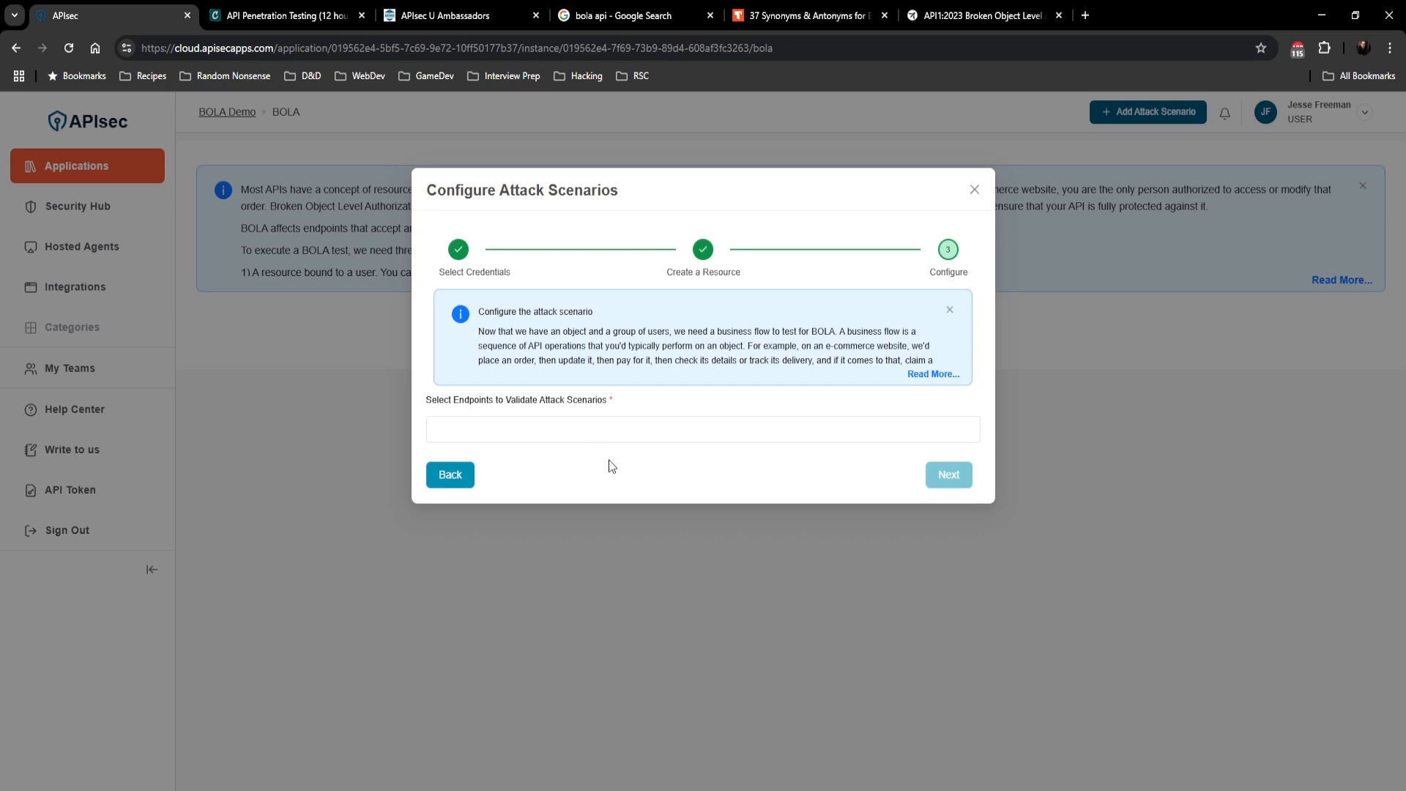
# Step: Open the list of endpoints to validate the attack scenario and pick the endpoints to test
pyautogui.click(629, 435)
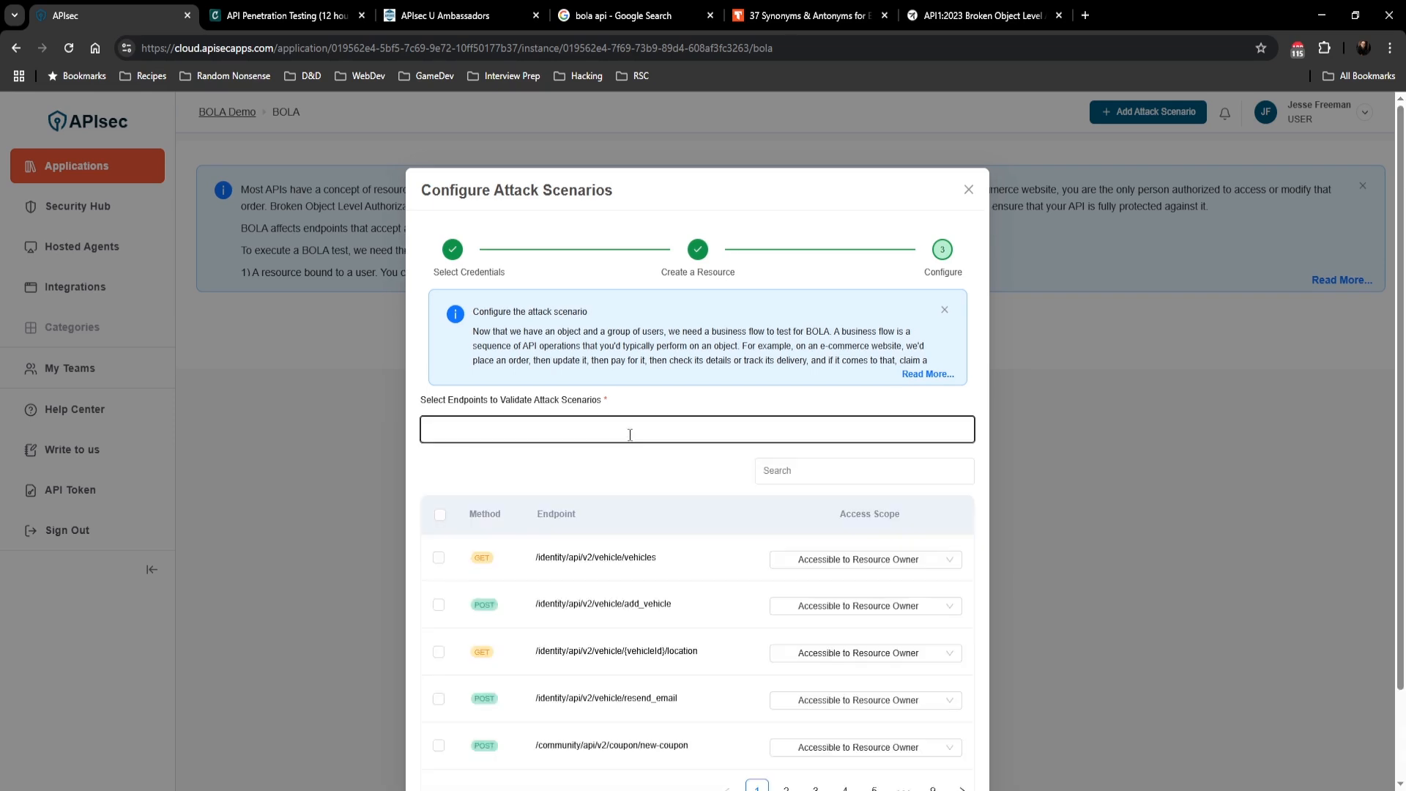
pyautogui.scroll(-1, 440, 581)
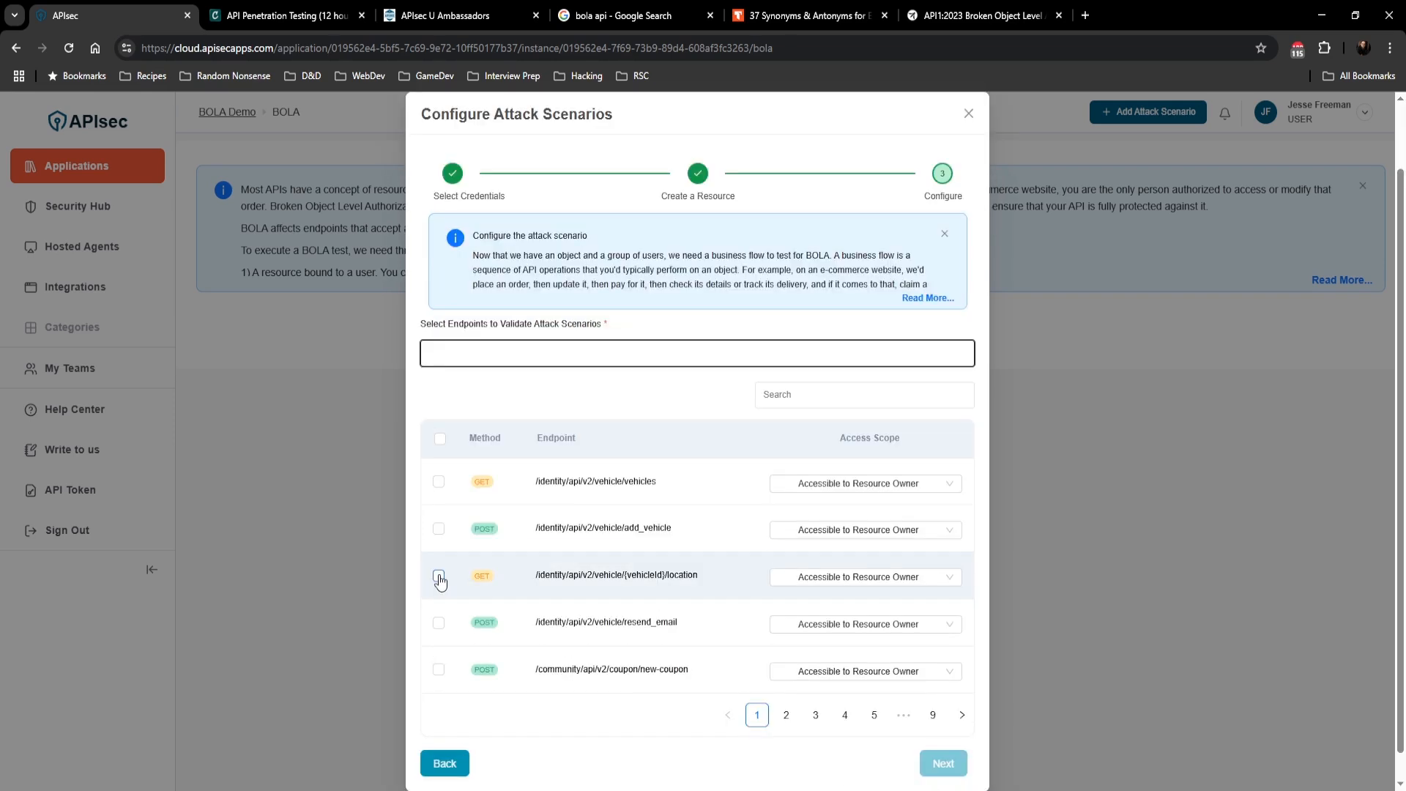
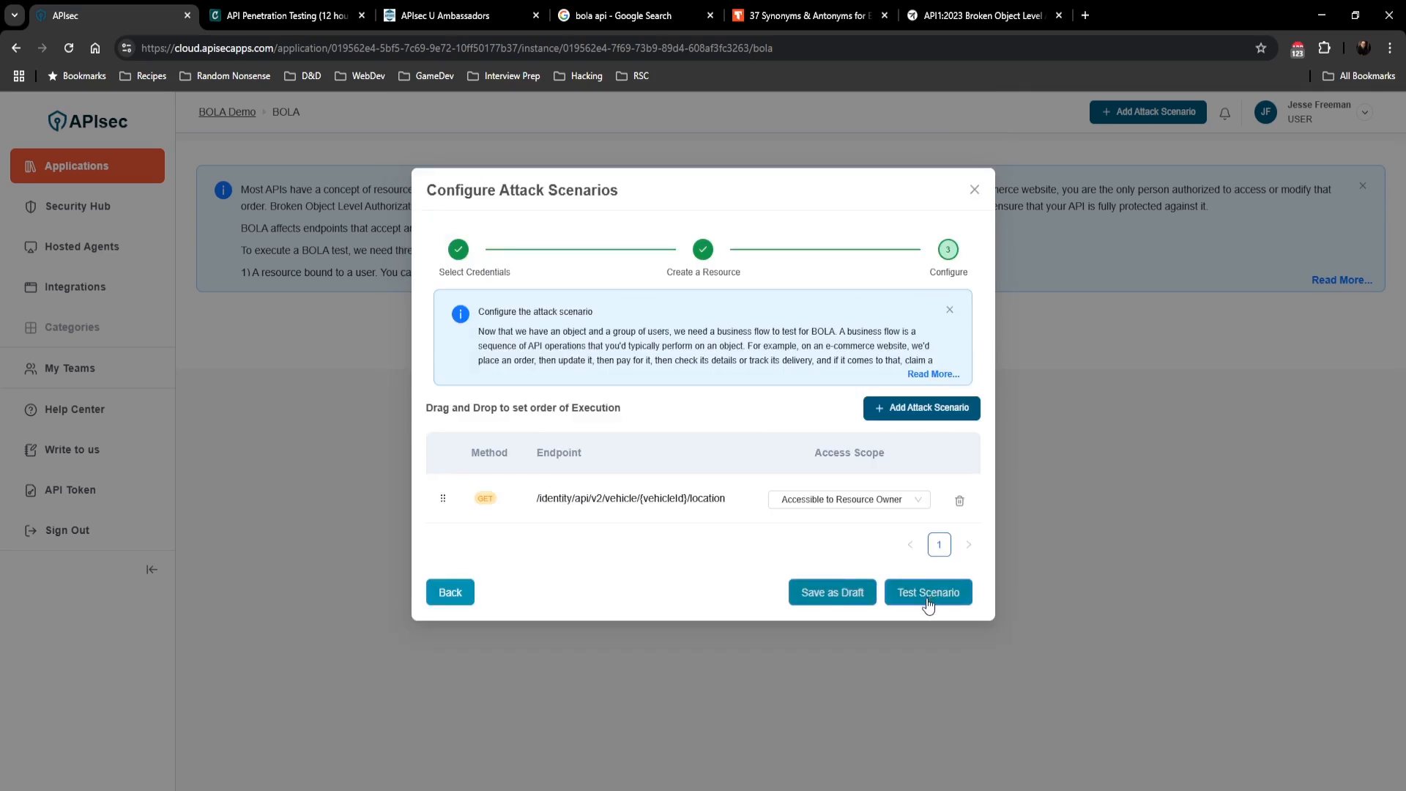
# Step: Test the Pending BOLA Test attack scenario
pyautogui.click(928, 605)
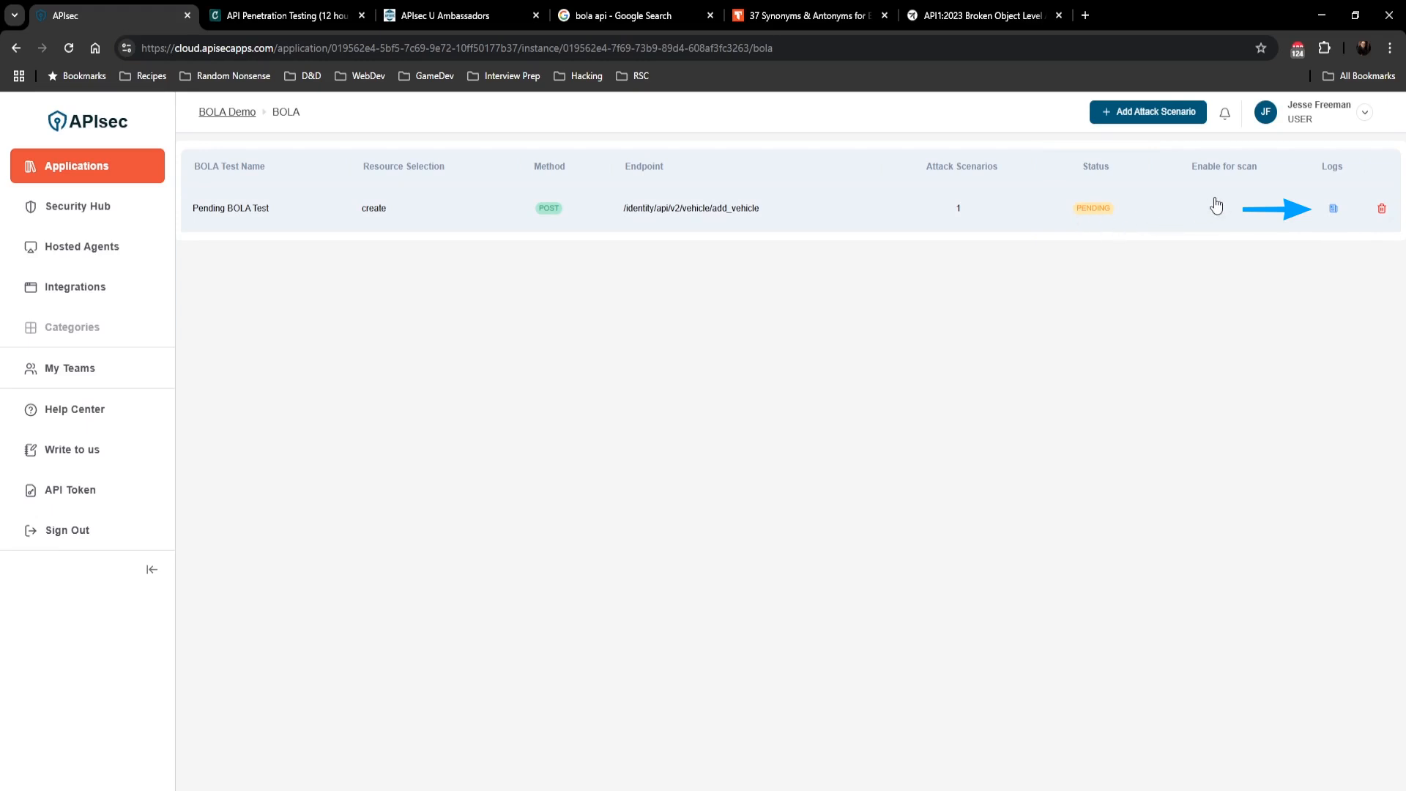
# Step: Open the Pending BOLA Test logs and examine the request body, response status and response body
pyautogui.click(1332, 211)
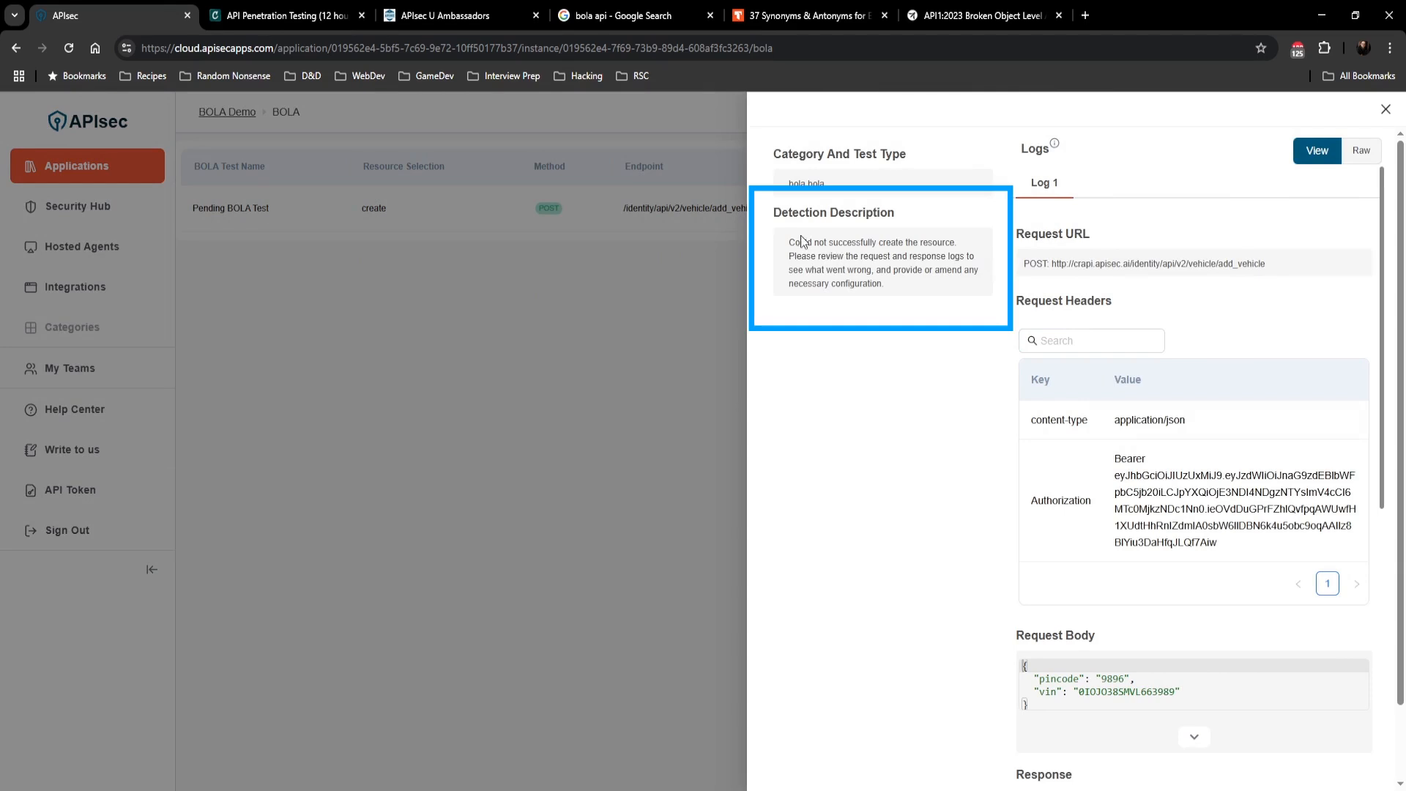
pyautogui.scroll(-1, 1225, 443)
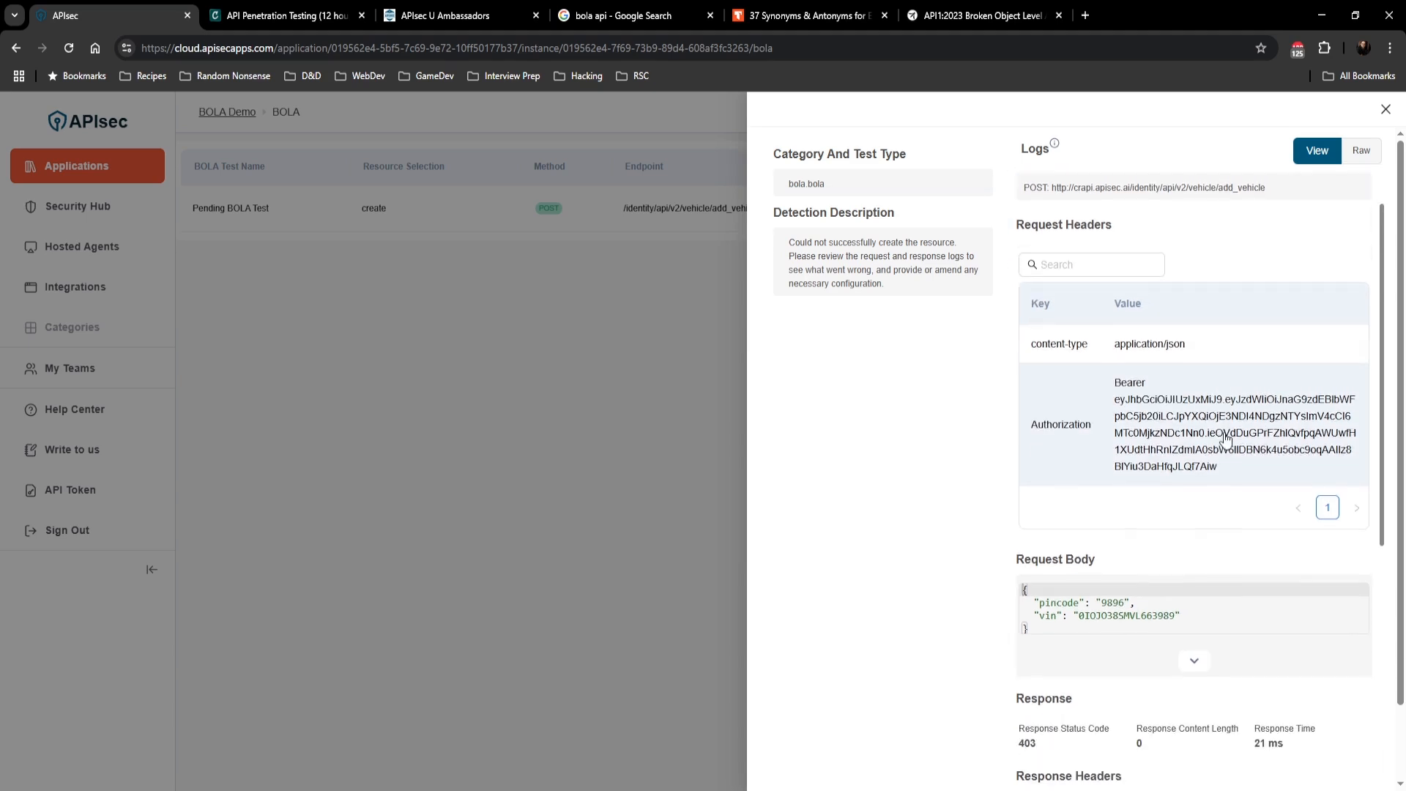
pyautogui.scroll(-9, 1228, 438)
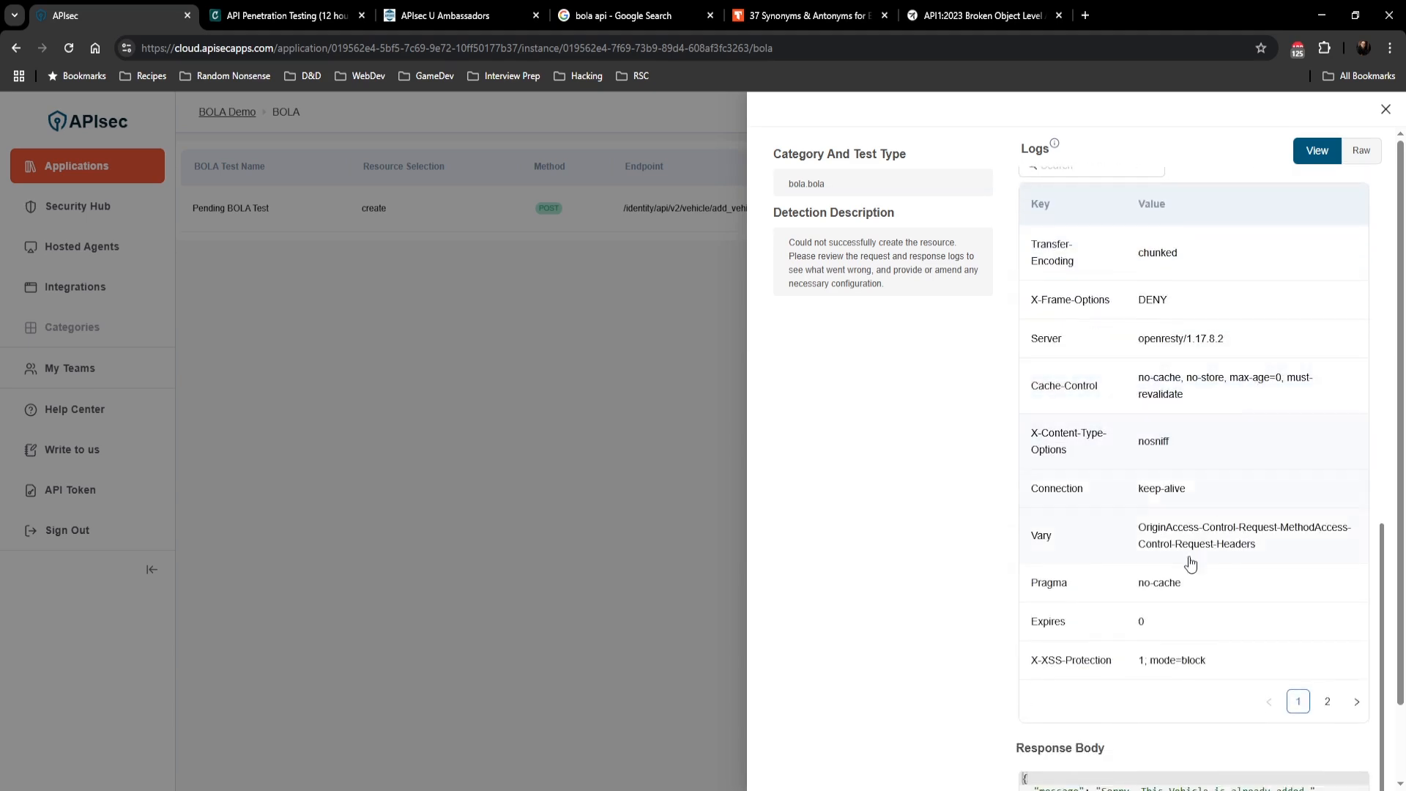
pyautogui.scroll(-1, 1151, 669)
pyautogui.click(1170, 716)
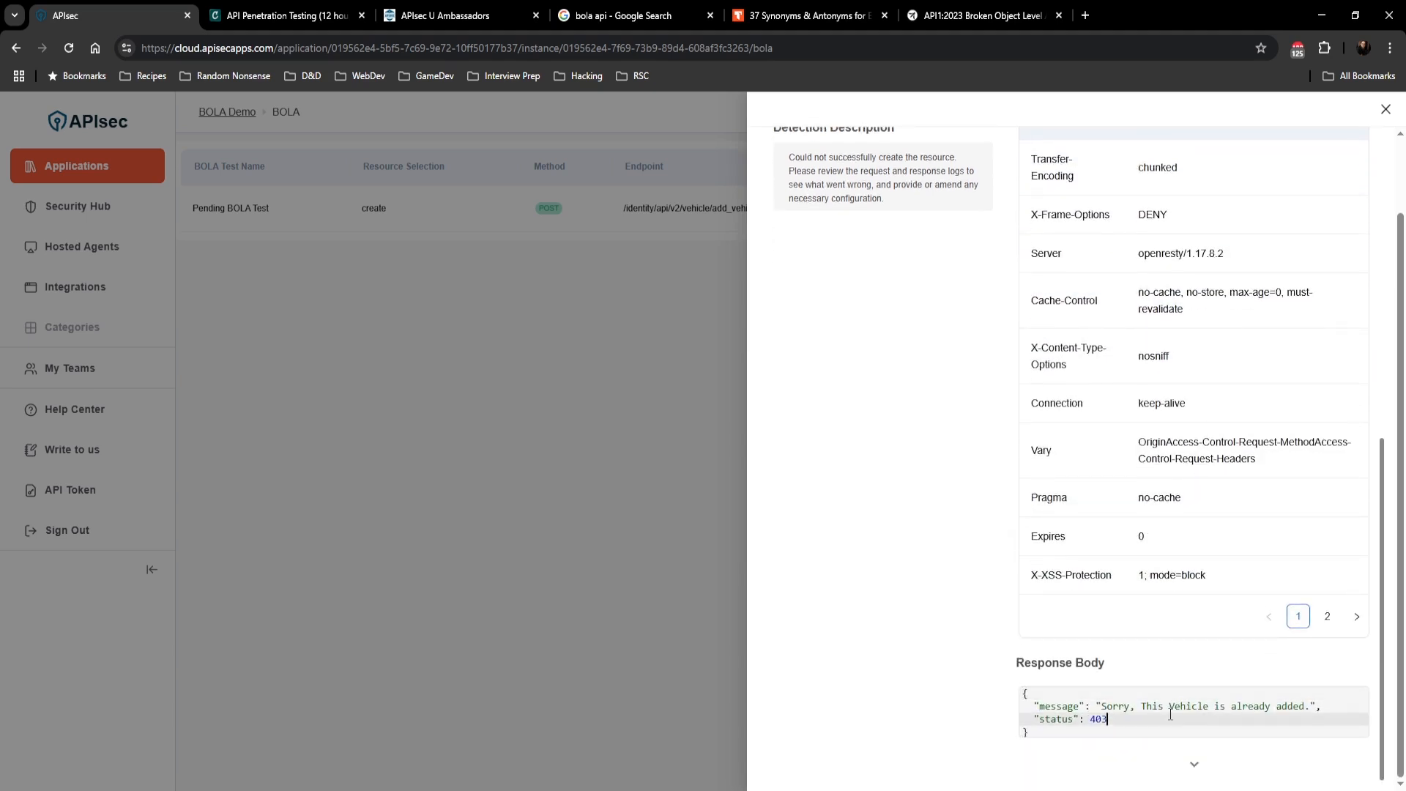
pyautogui.moveTo(1170, 716); pyautogui.dragTo(1004, 688)
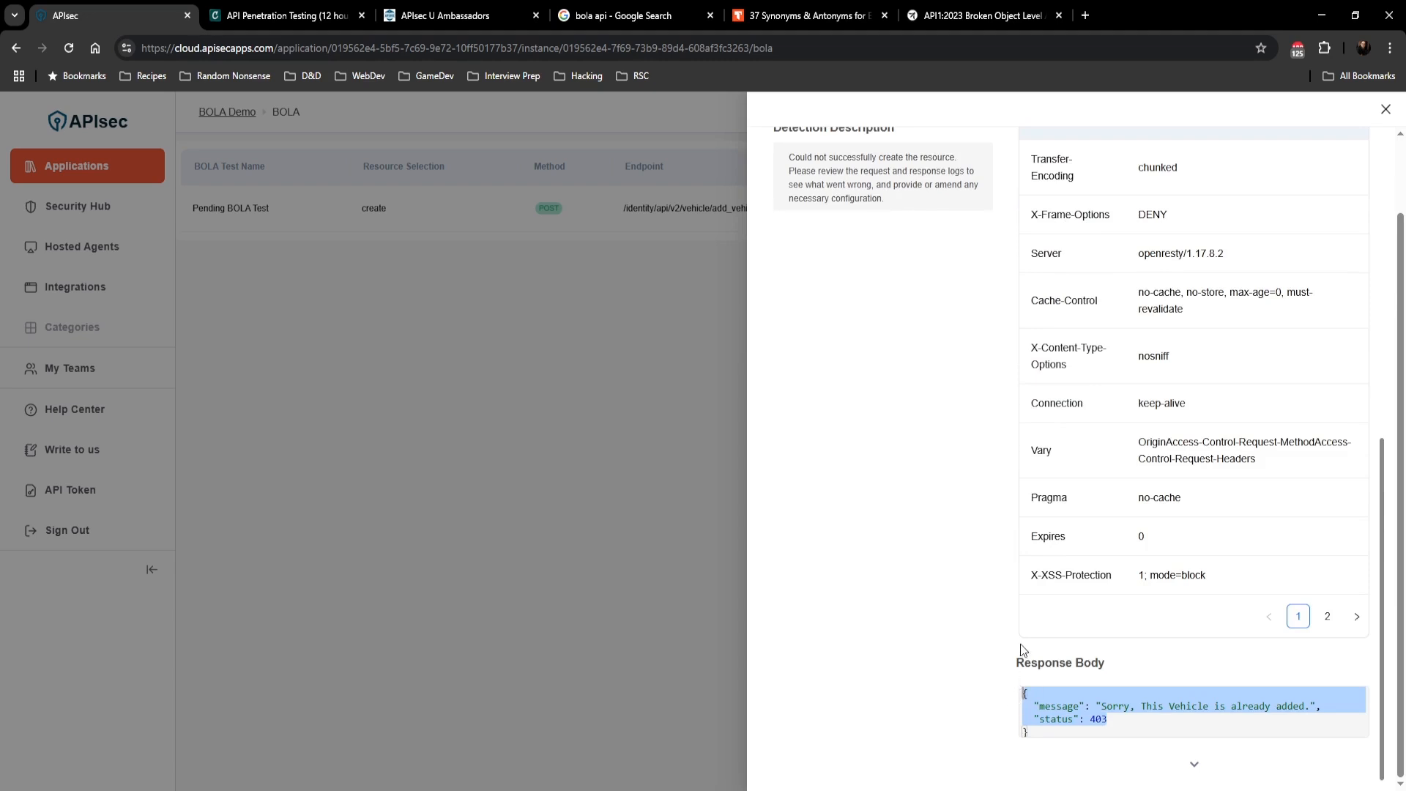
pyautogui.scroll(5, 1023, 649)
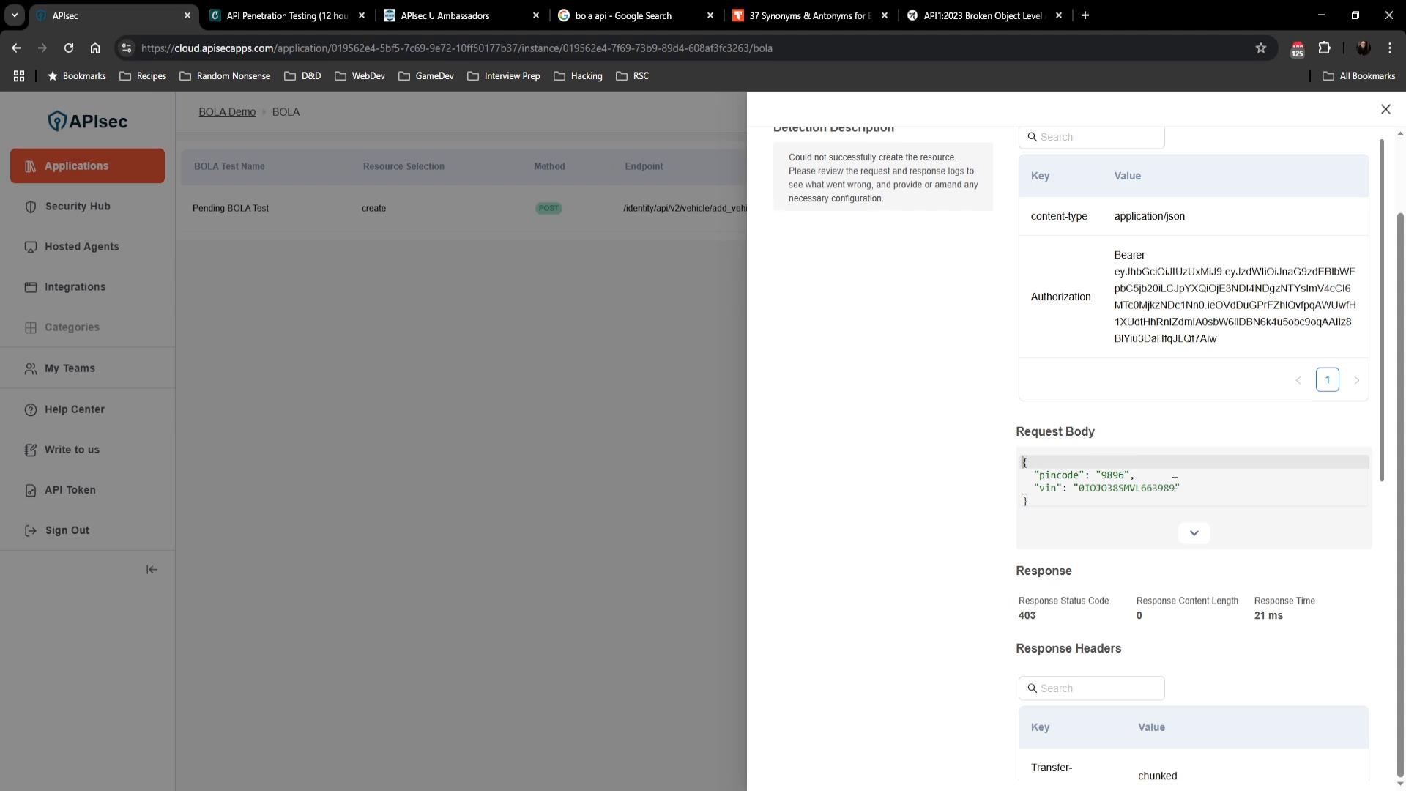
pyautogui.press('Escape')
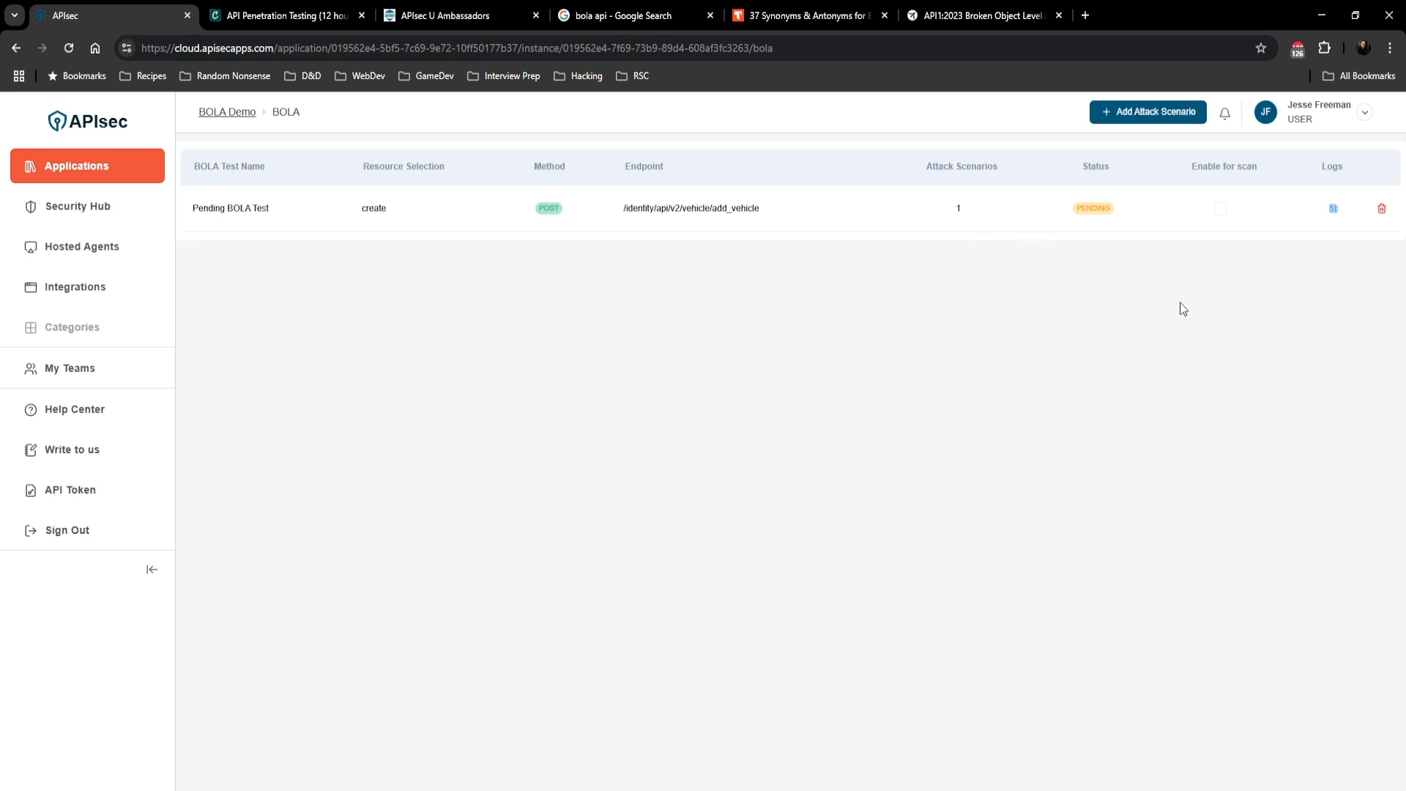
# Step: Add a new attack scenario named Ready BOLA Test, select User B, BolaUser and User A as peer credentials, and continue
pyautogui.click(1143, 114)
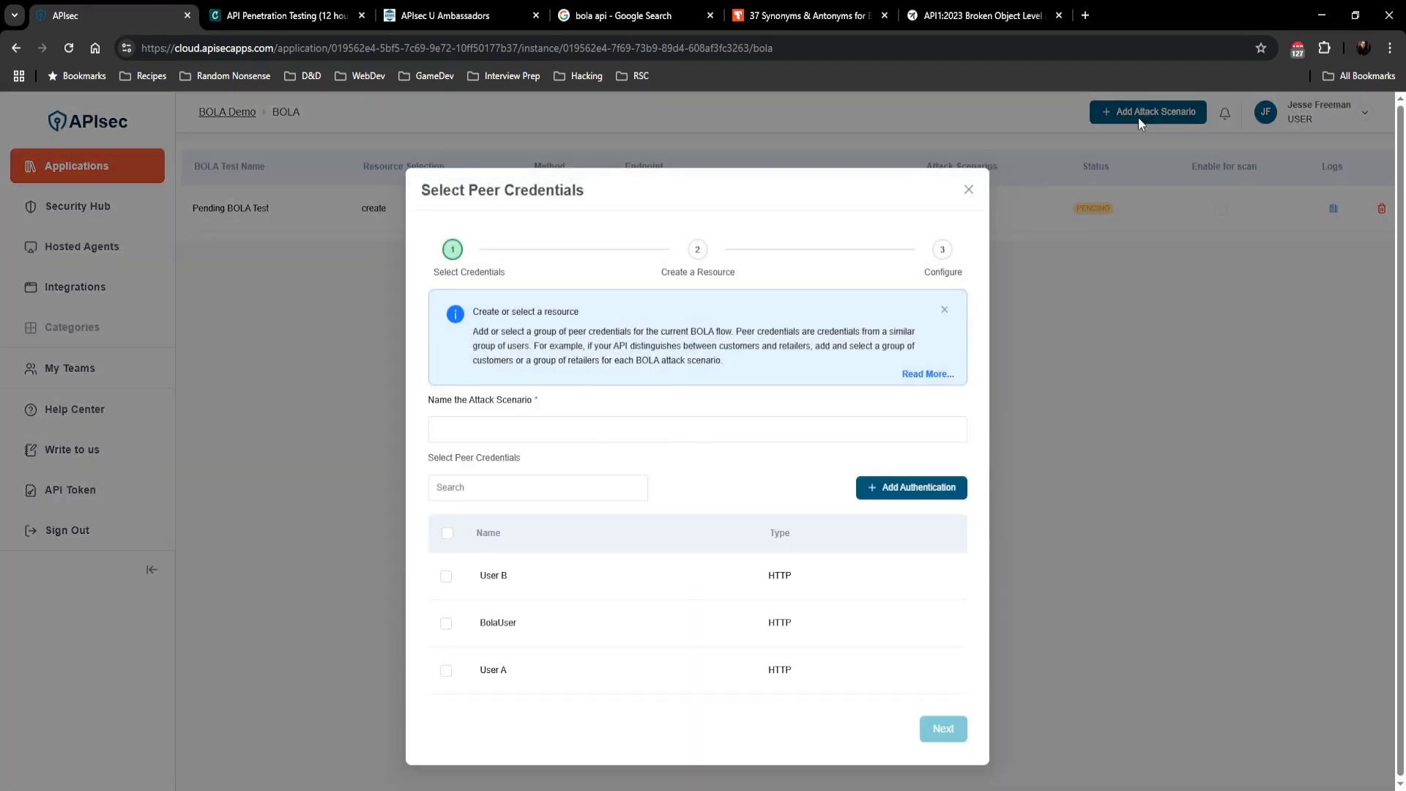
pyautogui.click(590, 427)
pyautogui.write('S')
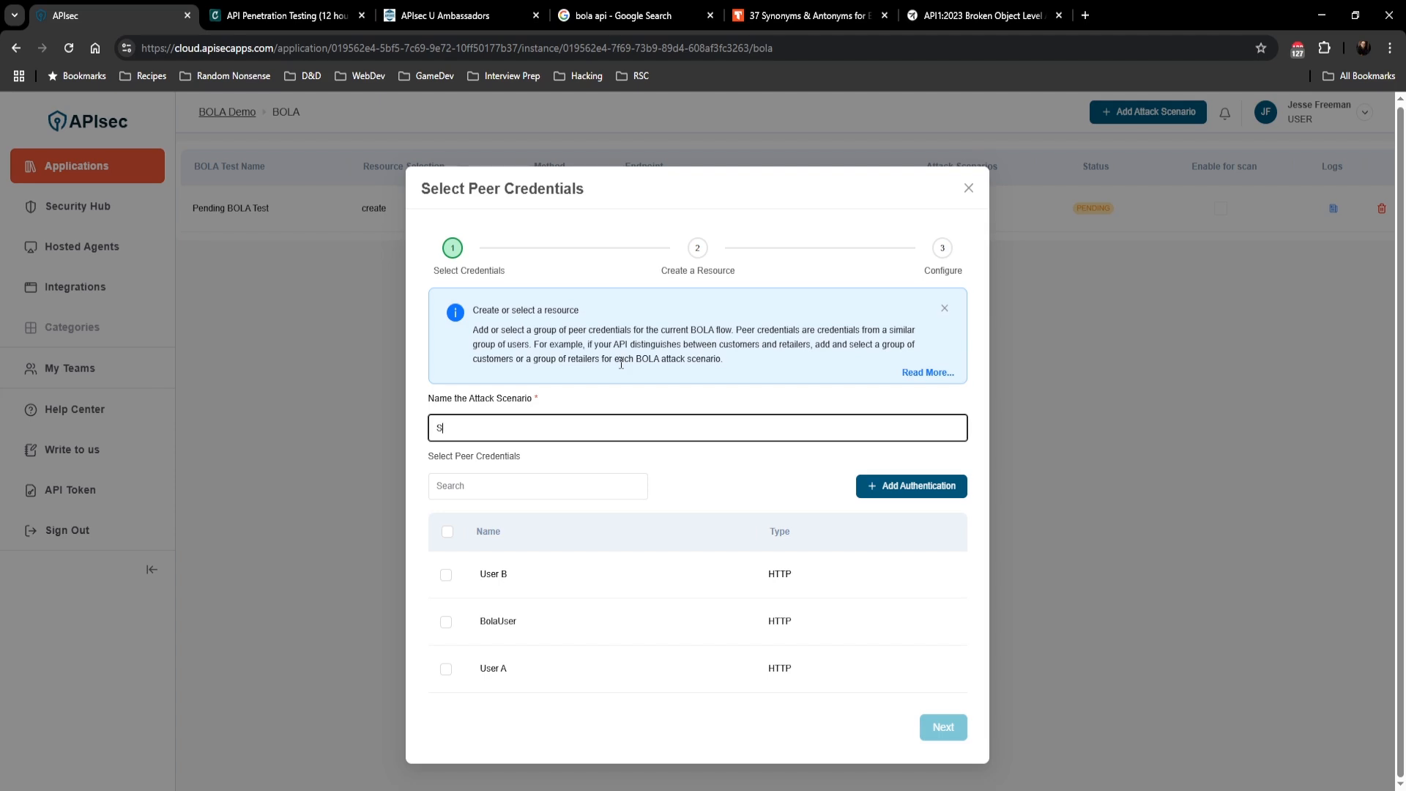
pyautogui.press('BackSpace')
pyautogui.write('Ready BOLA Test')
pyautogui.click(446, 574)
pyautogui.click(445, 621)
pyautogui.click(446, 669)
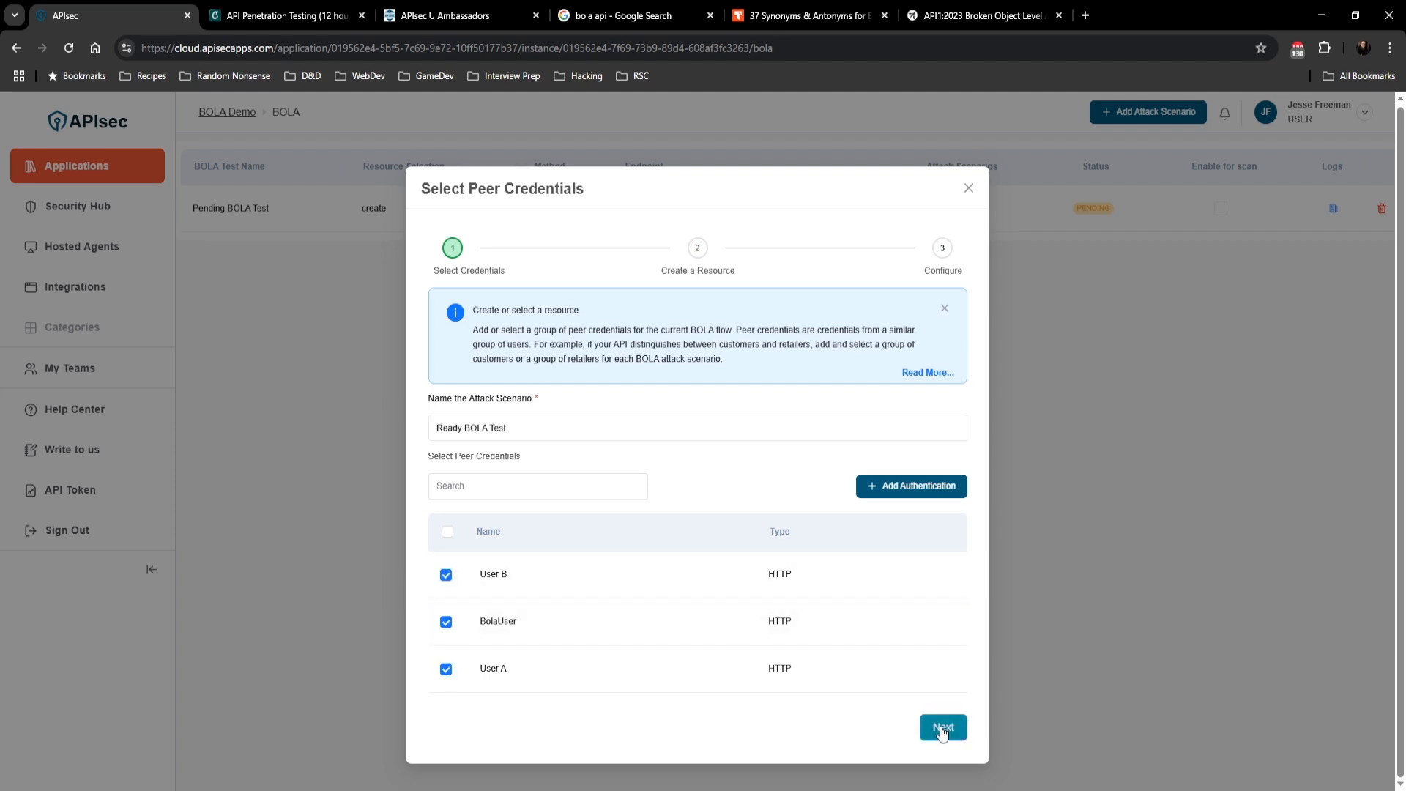
pyautogui.click(943, 730)
# Step: Set the base endpoint type to Select Resource and choose GET /workshop/api/shop/orders/{order_id} as the retrieving endpoint
pyautogui.click(595, 431)
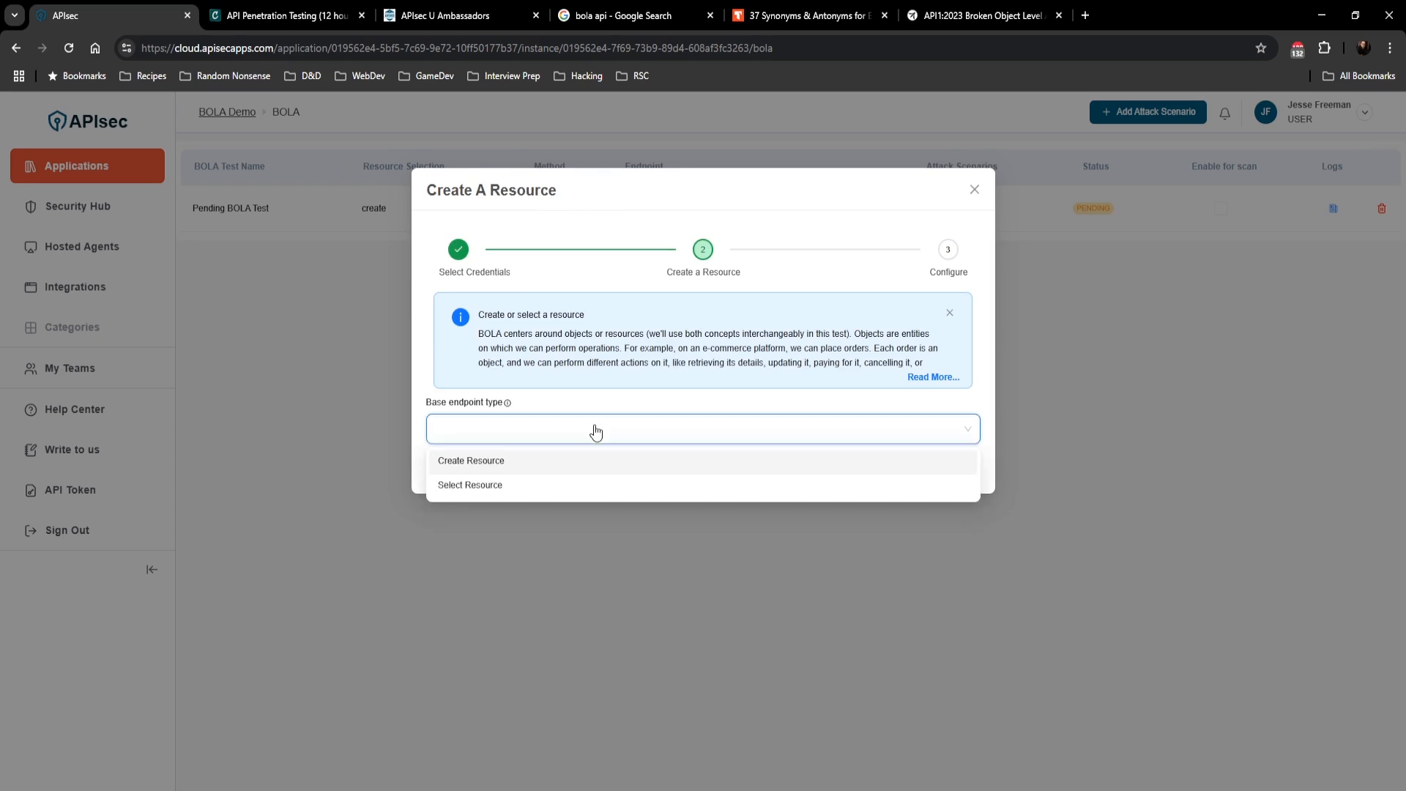
pyautogui.click(570, 486)
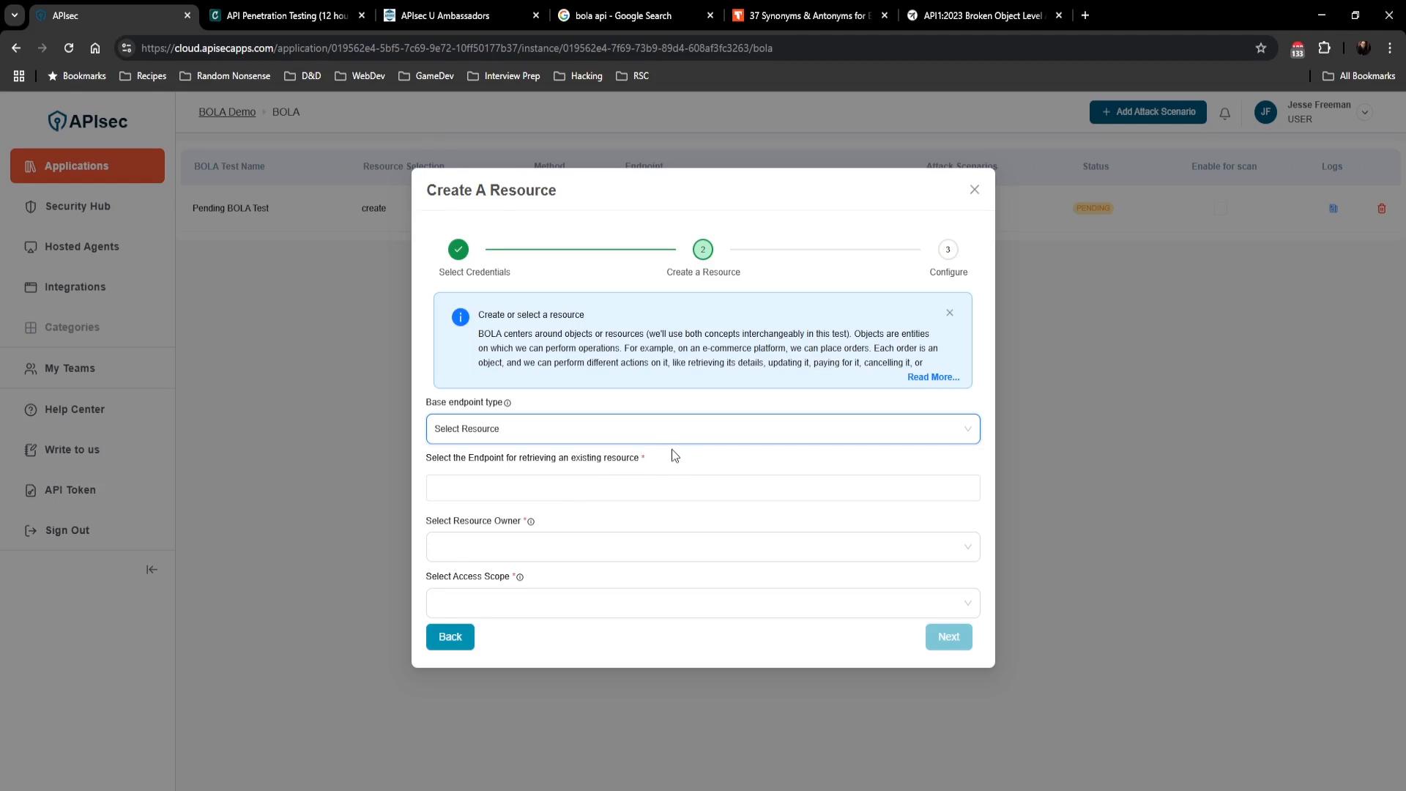
pyautogui.click(609, 489)
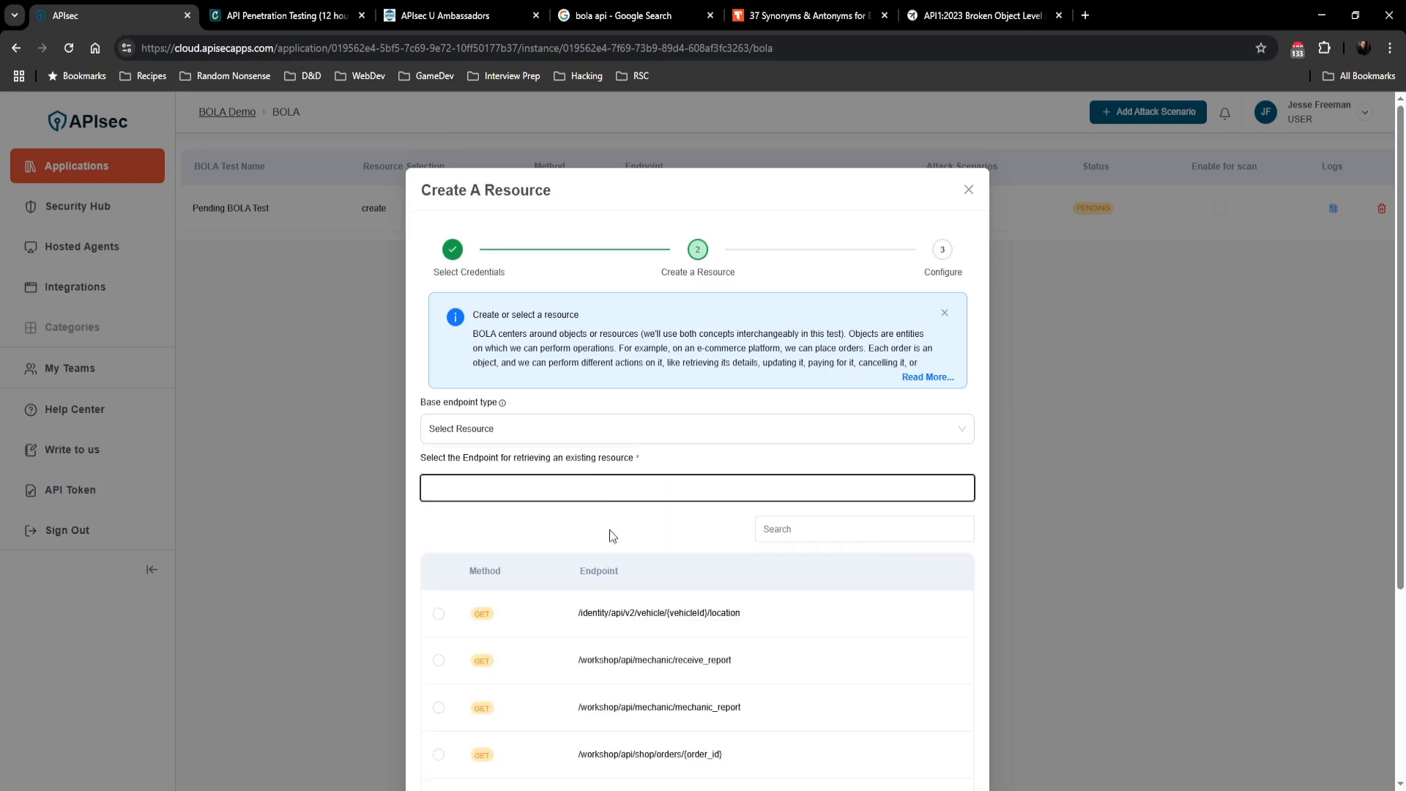
pyautogui.click(864, 532)
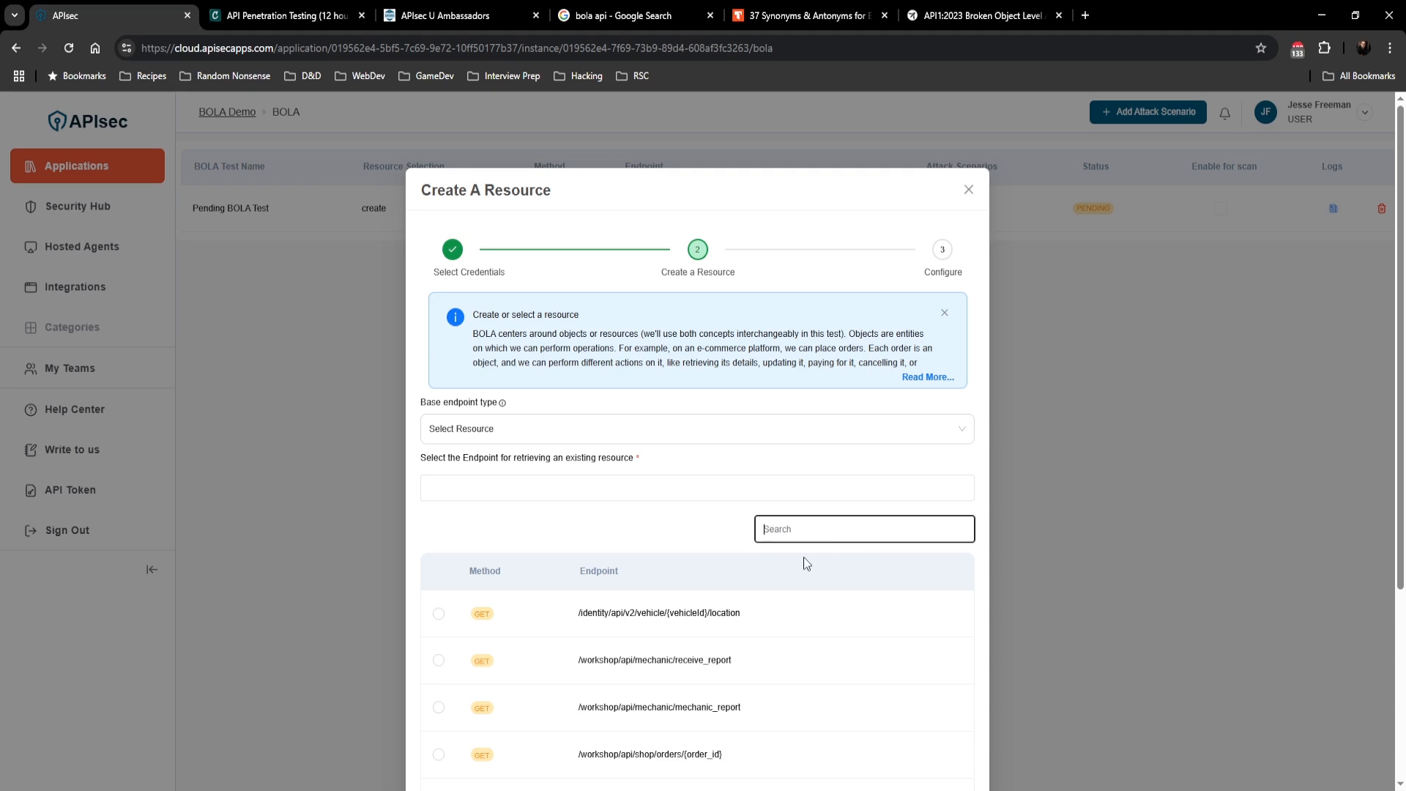
pyautogui.click(657, 755)
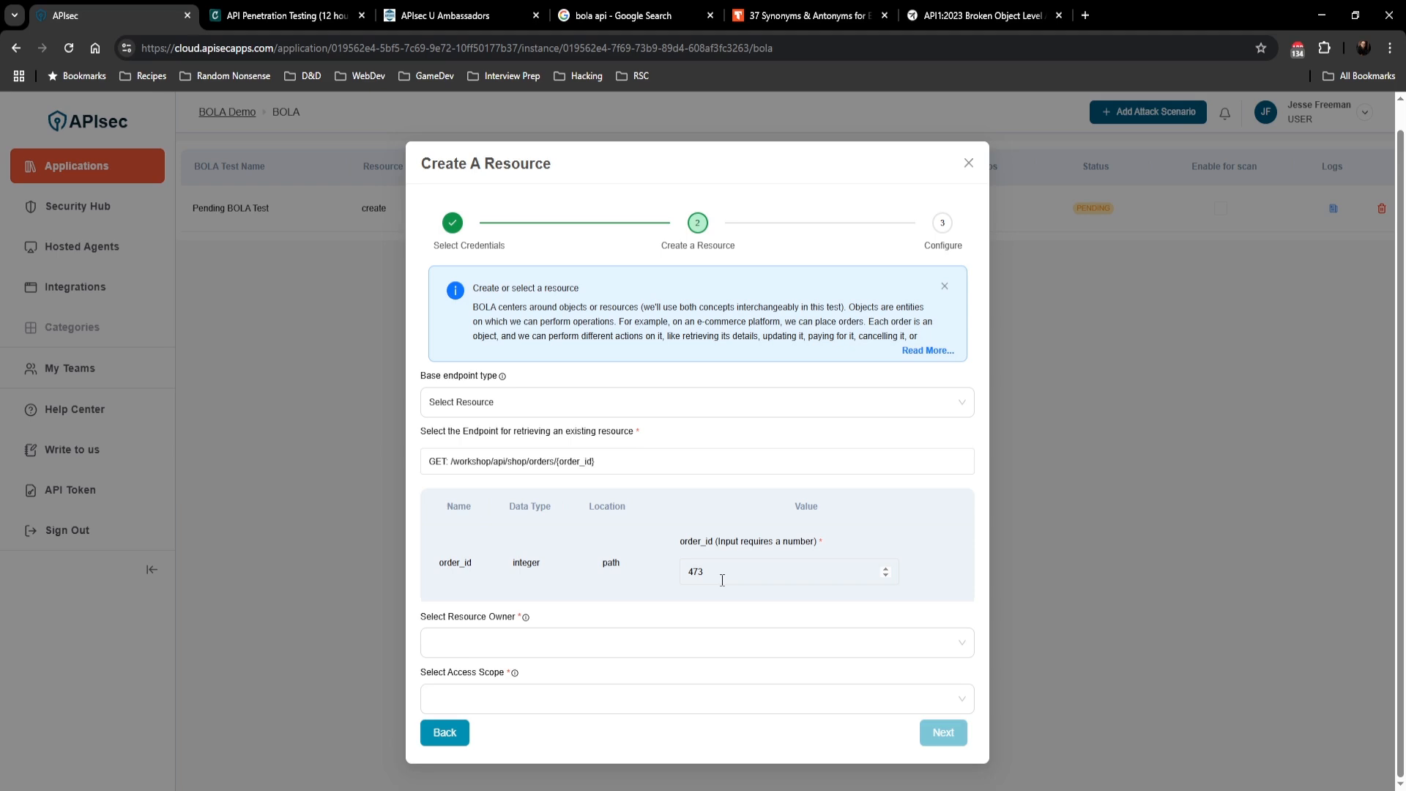
# Step: Set the resource owner to BolaUser and the access scope to Accessible to Resource Owner, then continue
pyautogui.click(627, 649)
pyautogui.click(499, 702)
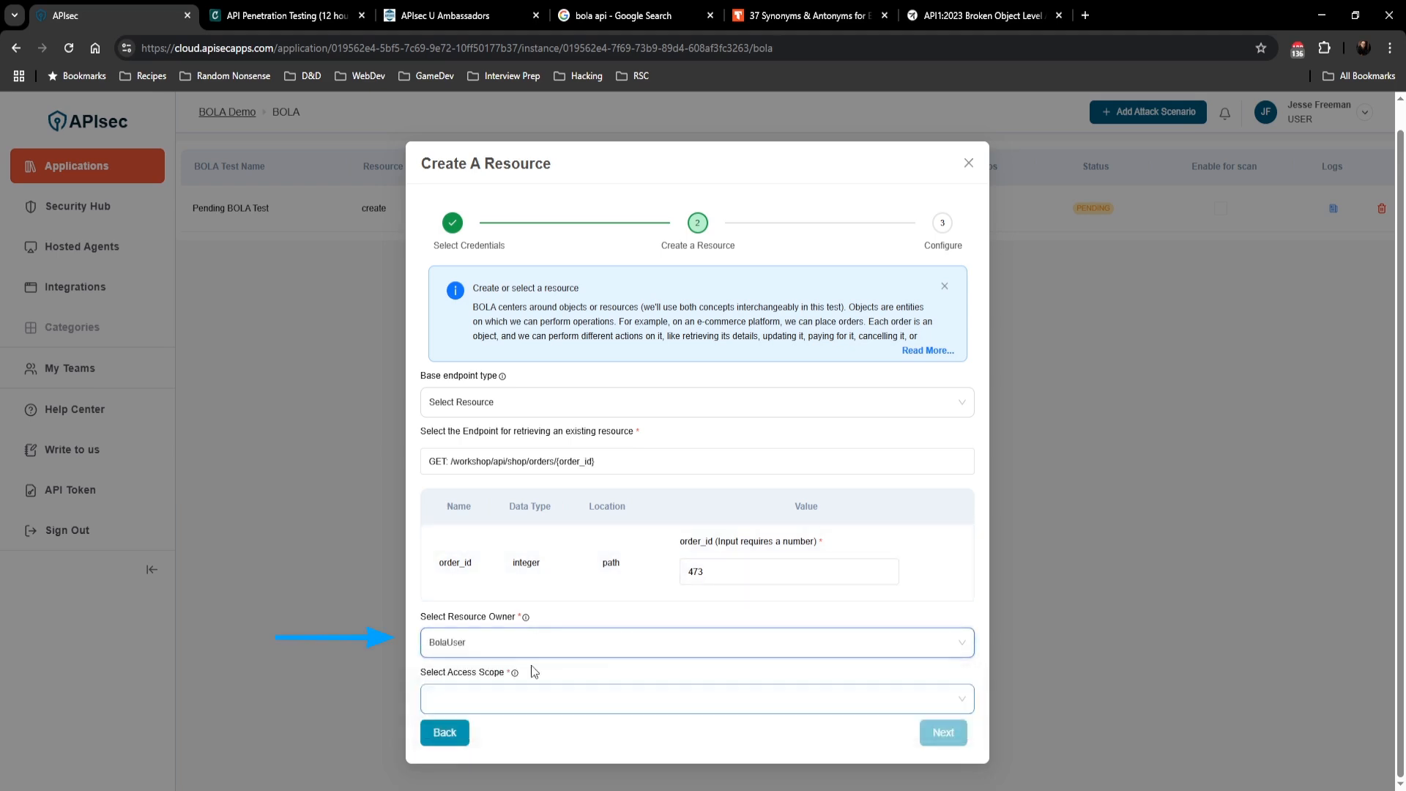
pyautogui.click(605, 702)
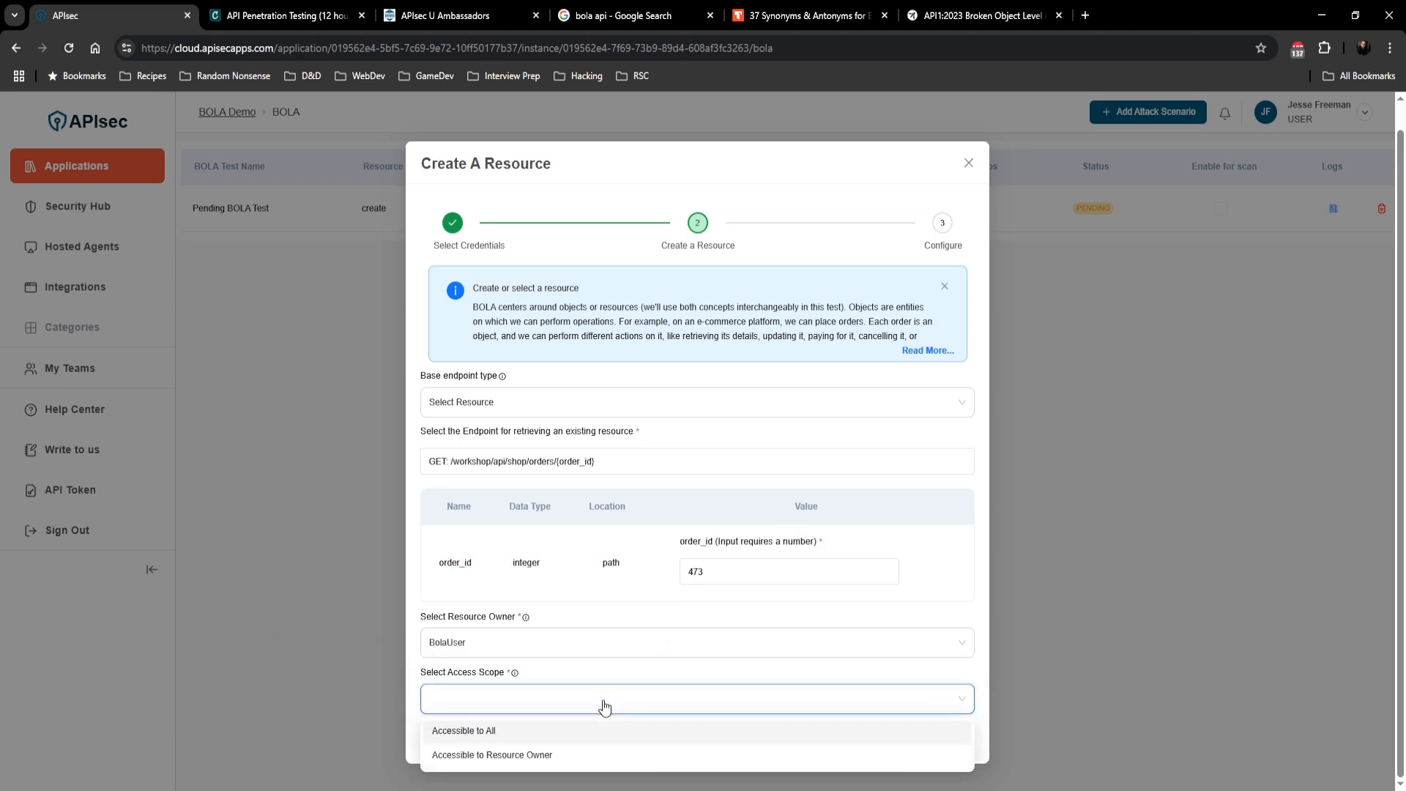
pyautogui.click(554, 760)
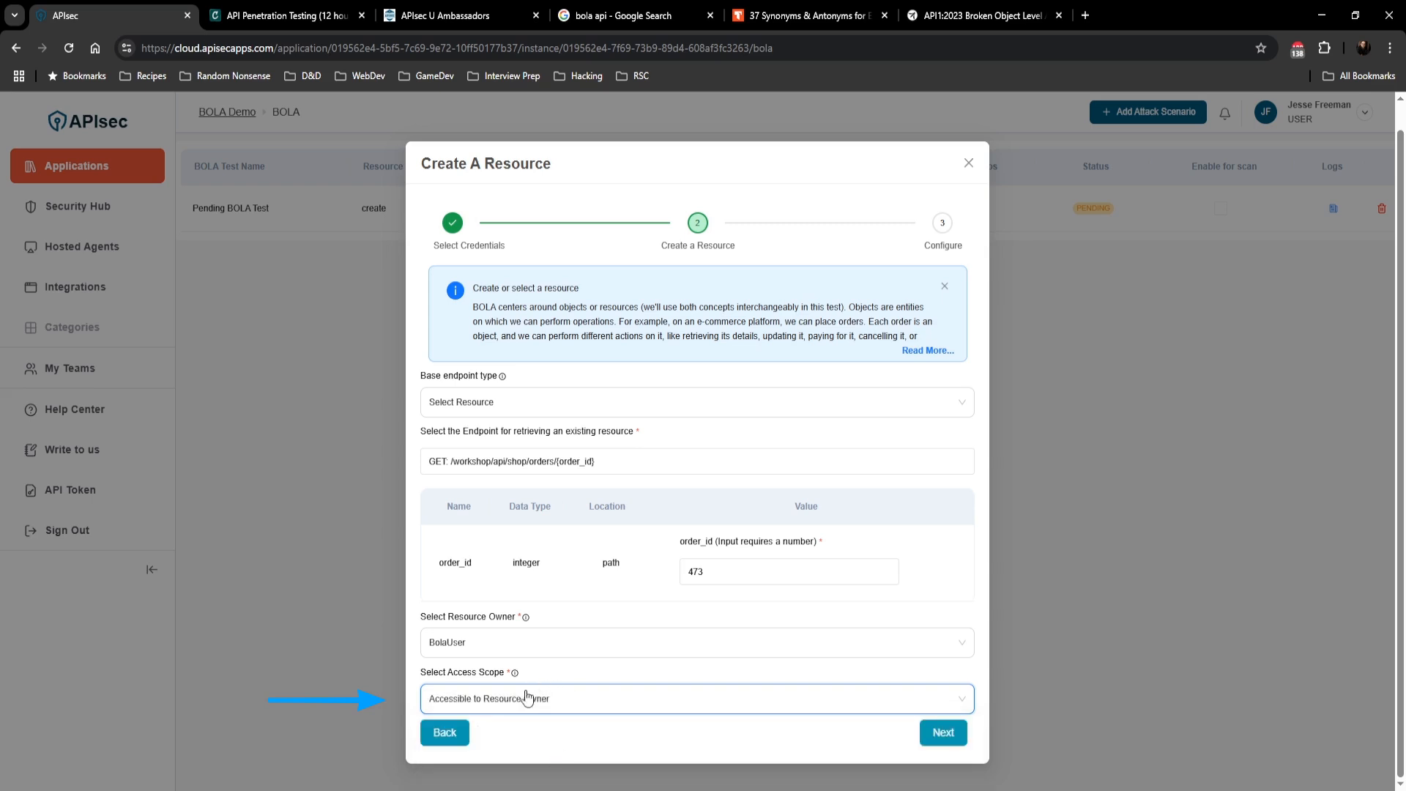
pyautogui.click(947, 739)
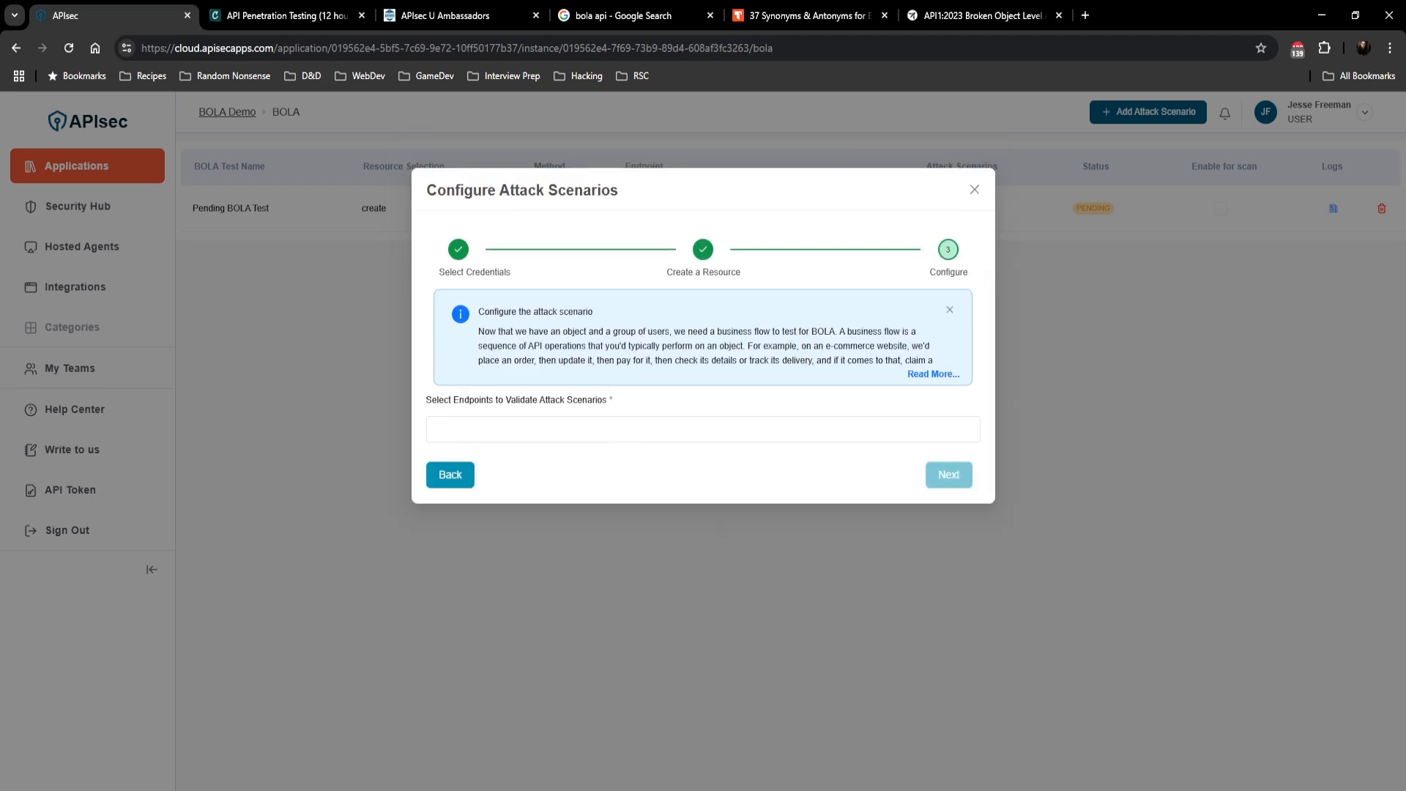
# Step: Filter validation endpoints by order_, select the GET and PUT /workshop/api/shop/orders/{order_id} endpoints, continue, and test the scenario
pyautogui.click(698, 430)
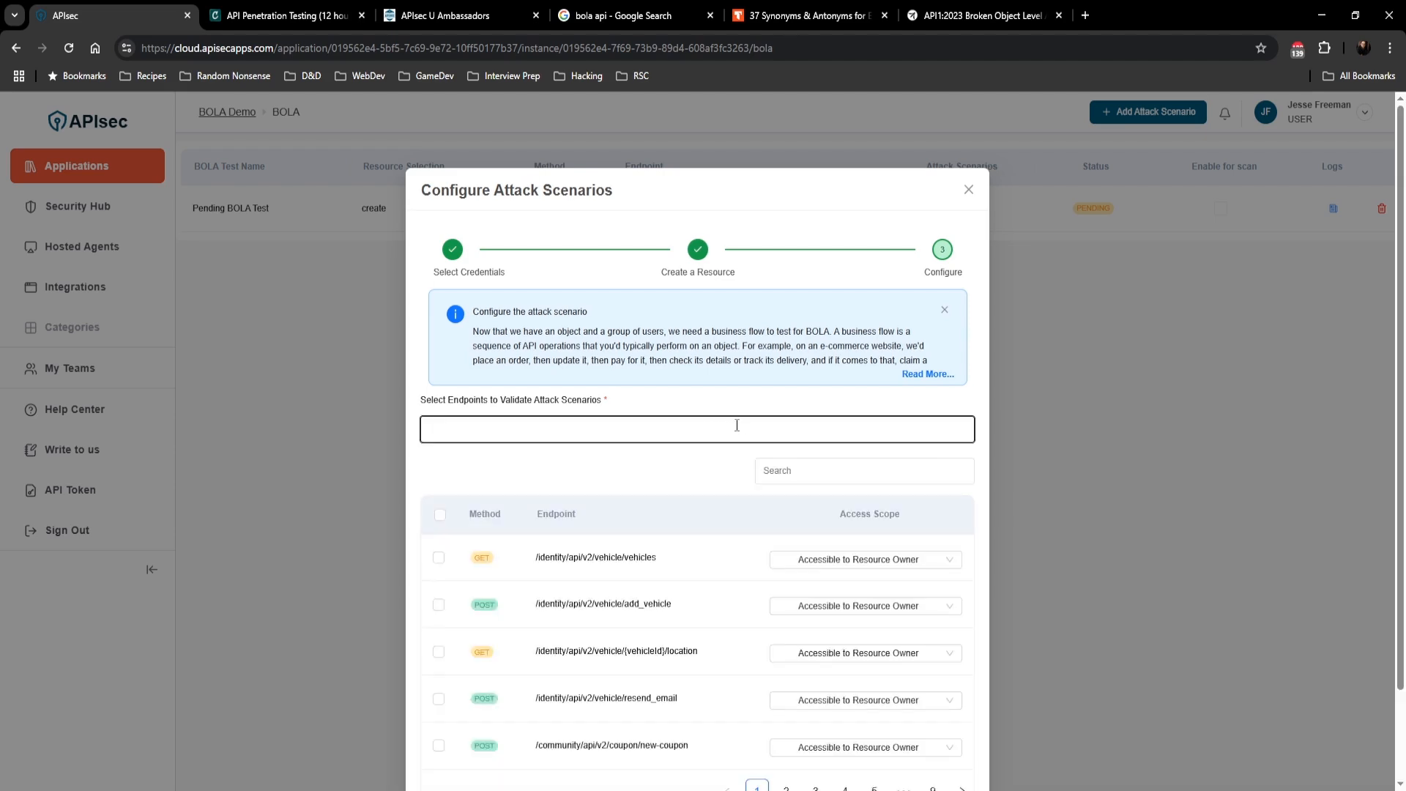
pyautogui.click(842, 470)
pyautogui.write('order')
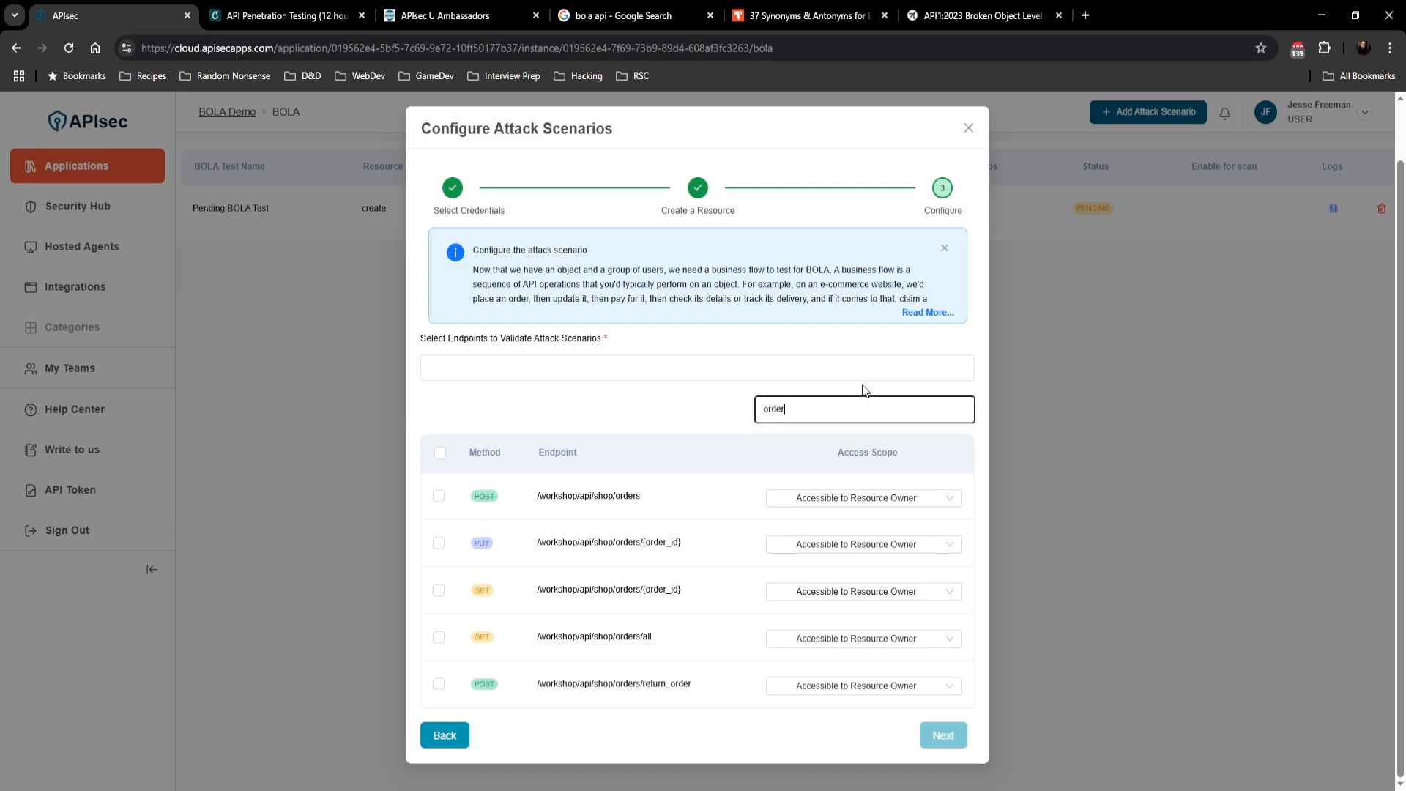
pyautogui.write('_')
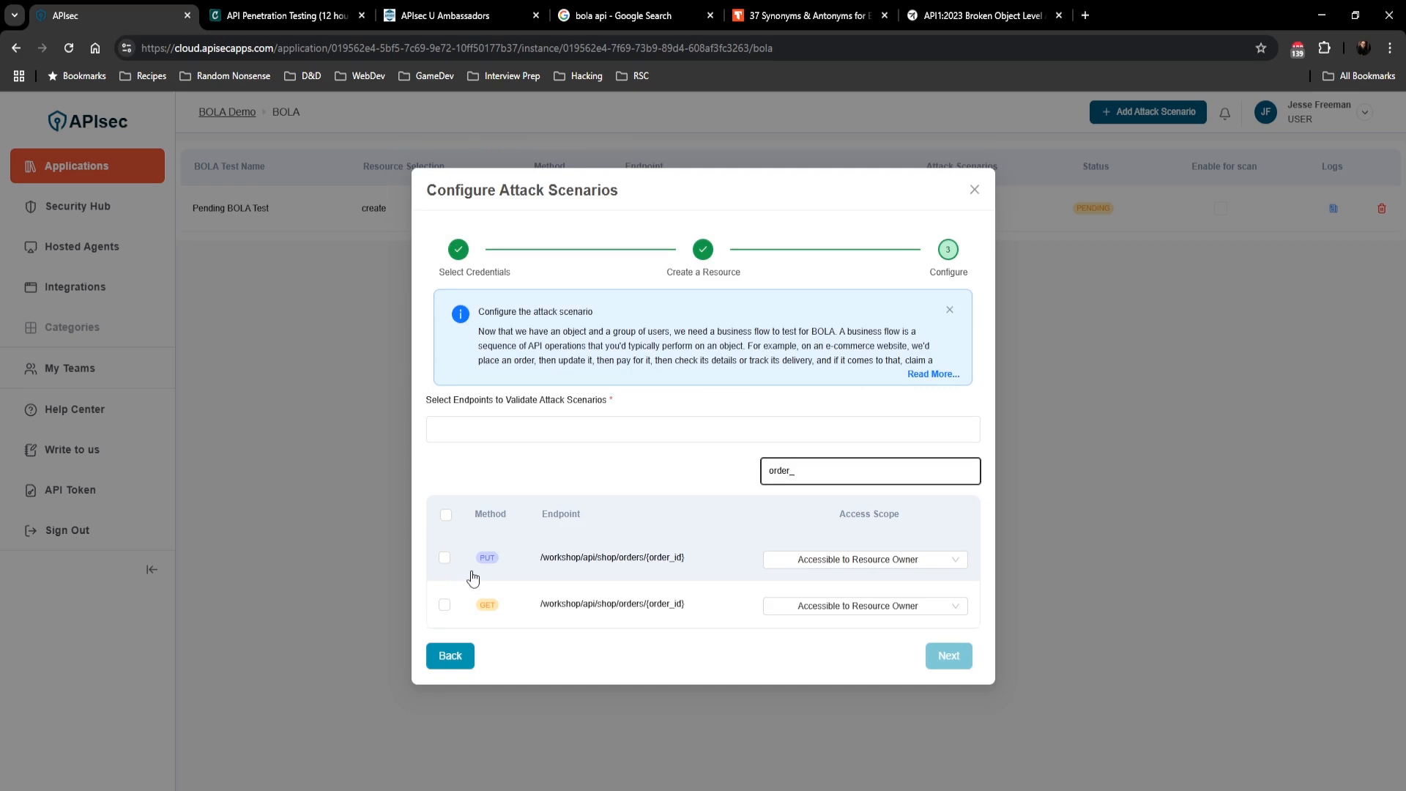
pyautogui.click(445, 605)
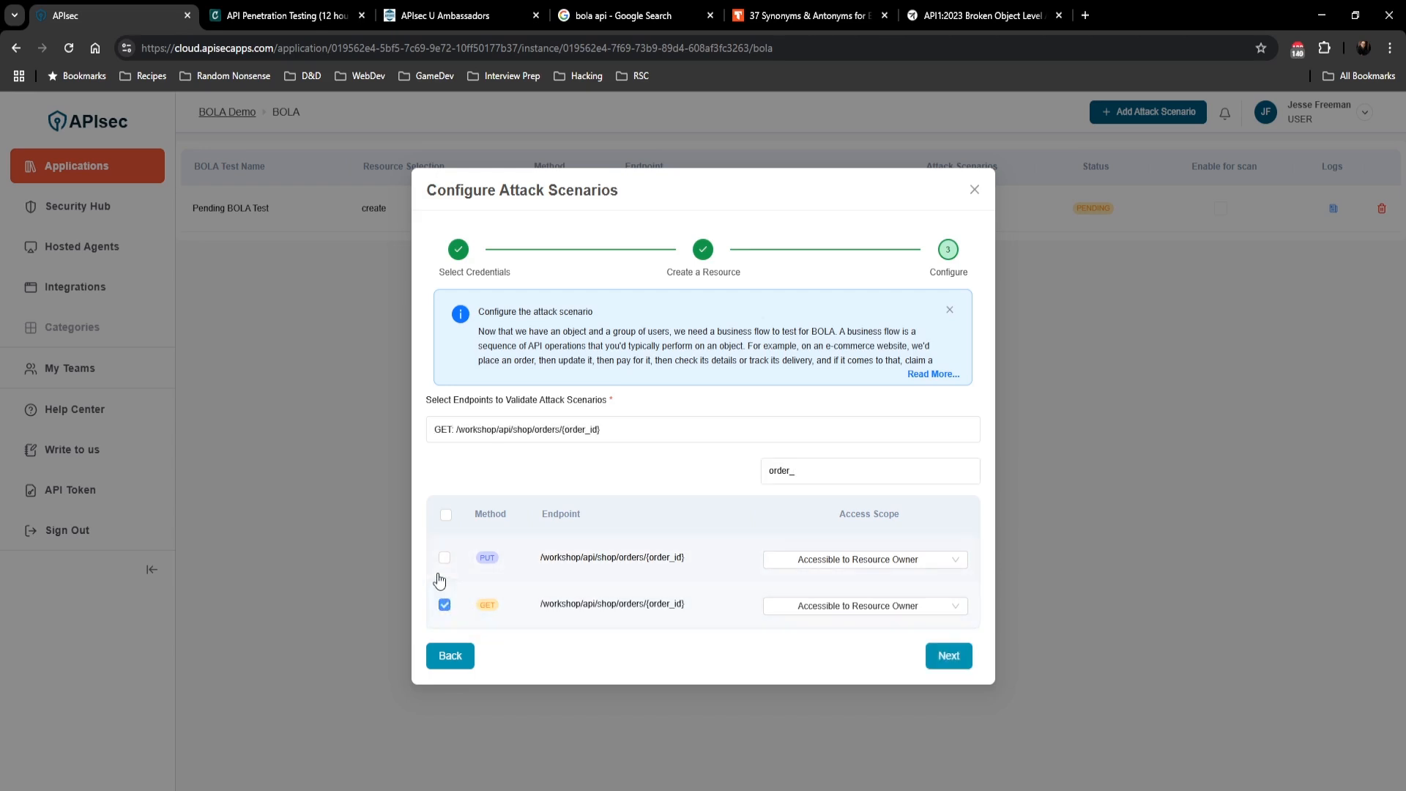
pyautogui.click(443, 560)
pyautogui.click(941, 657)
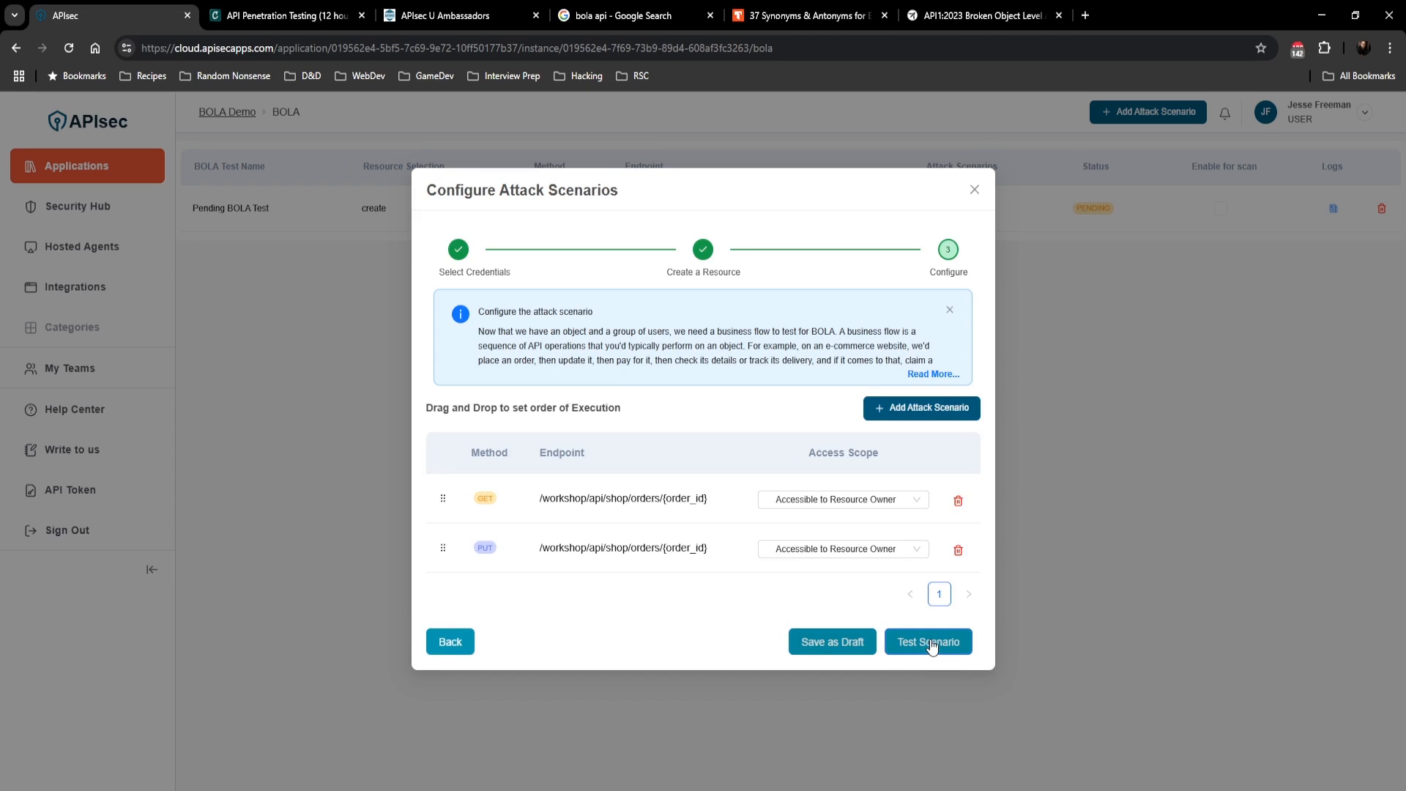
pyautogui.click(931, 645)
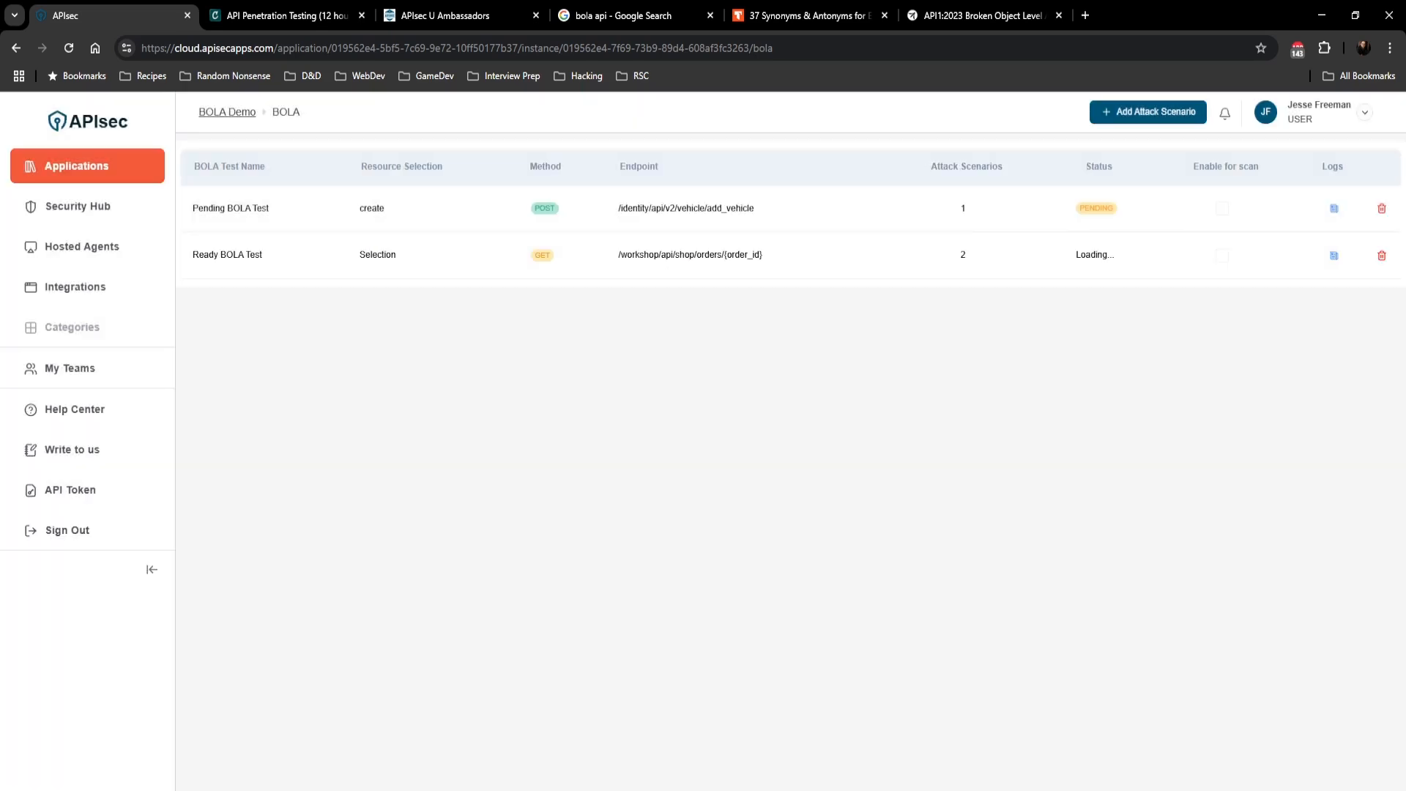